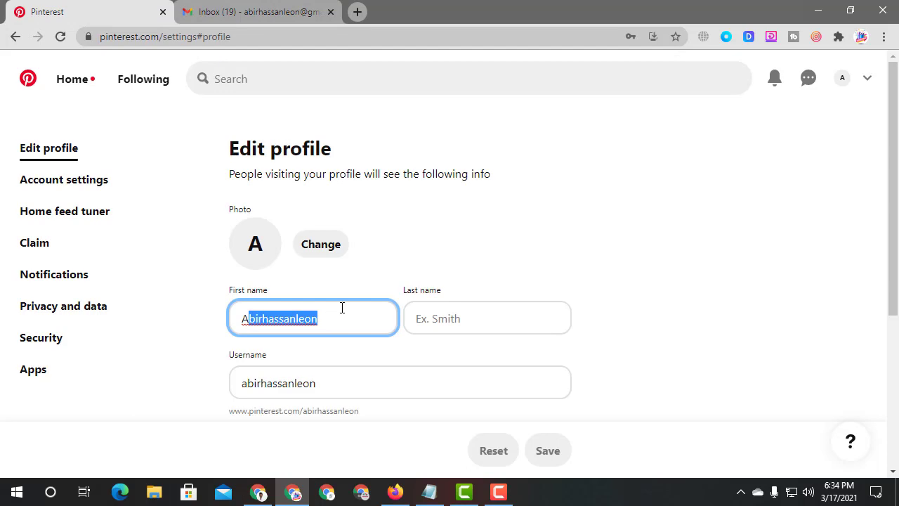
# - Clear the first name in the Pinterest profile form
pyautogui.press('BackSpace')
pyautogui.press('BackSpace')
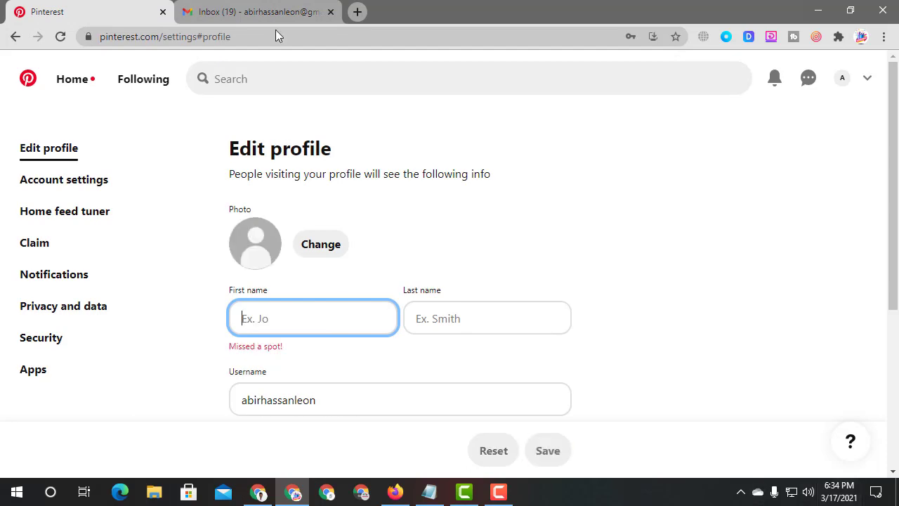
# - Search Google in a new browser tab for "facebook name generator"
pyautogui.click(285, 11)
pyautogui.click(358, 11)
pyautogui.click(287, 38)
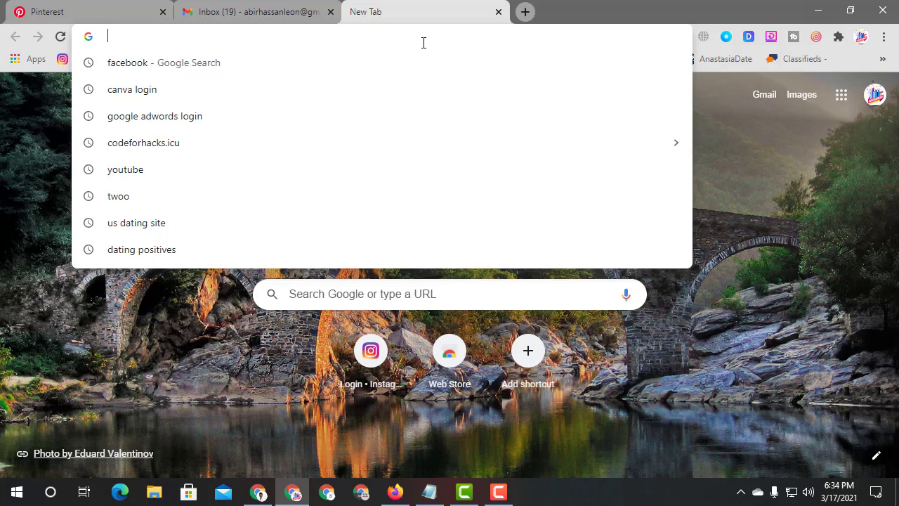
pyautogui.write('face')
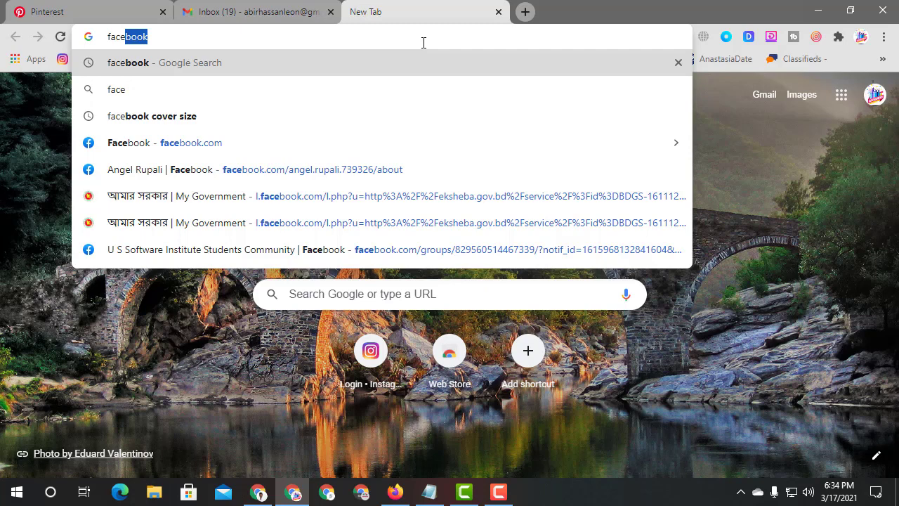
pyautogui.write('k name')
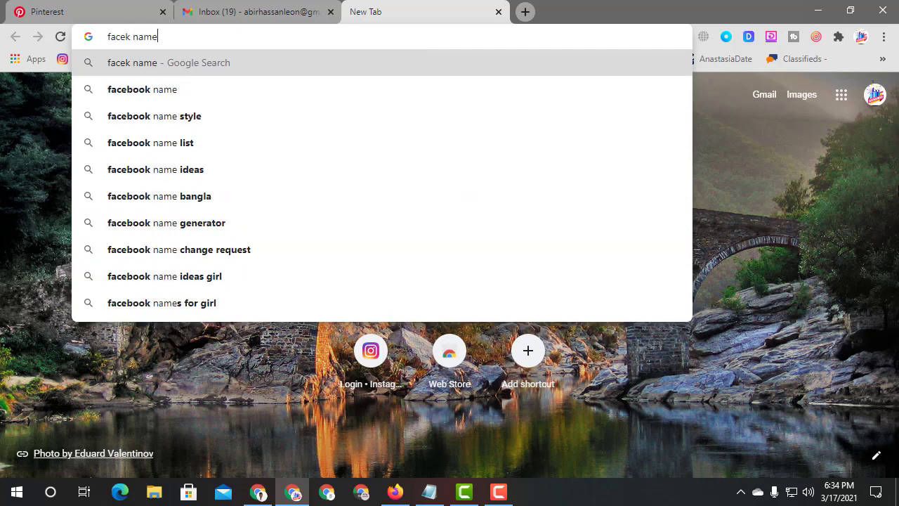
pyautogui.click(311, 222)
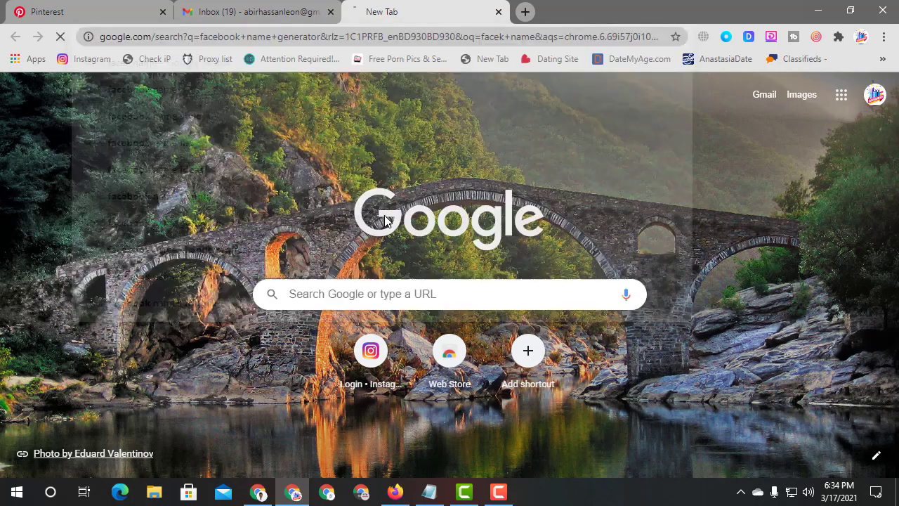
# - Change the Google search to "fake name generator uk" and open the random England/Wales name result from fakenamegenerator.com
pyautogui.doubleClick(172, 79)
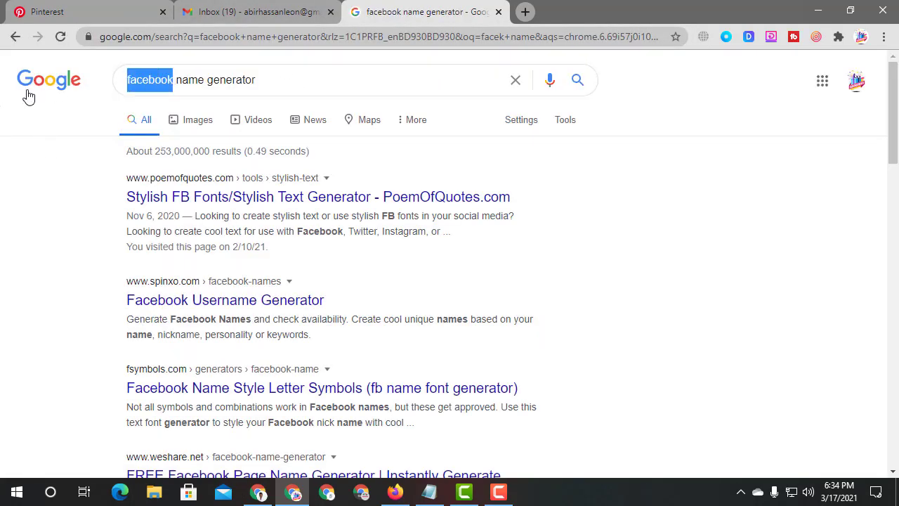
pyautogui.press('BackSpace')
pyautogui.write('fac')
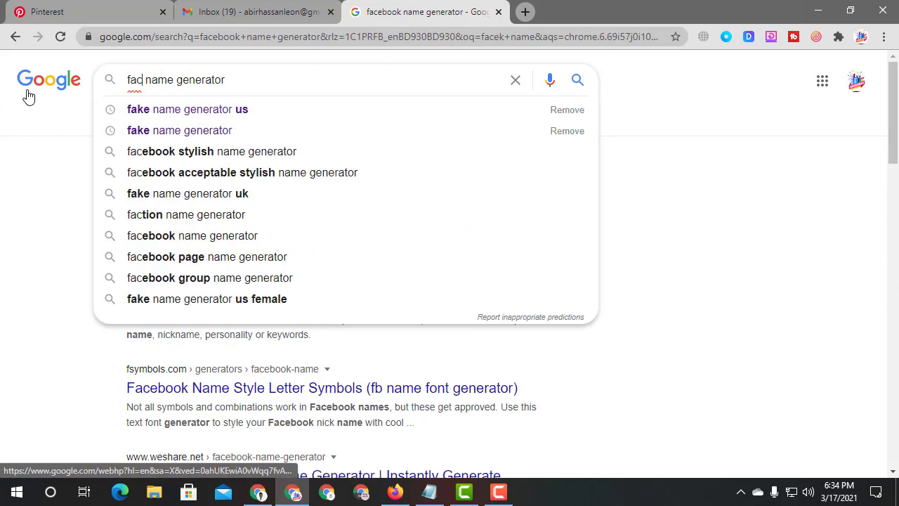
pyautogui.write('k')
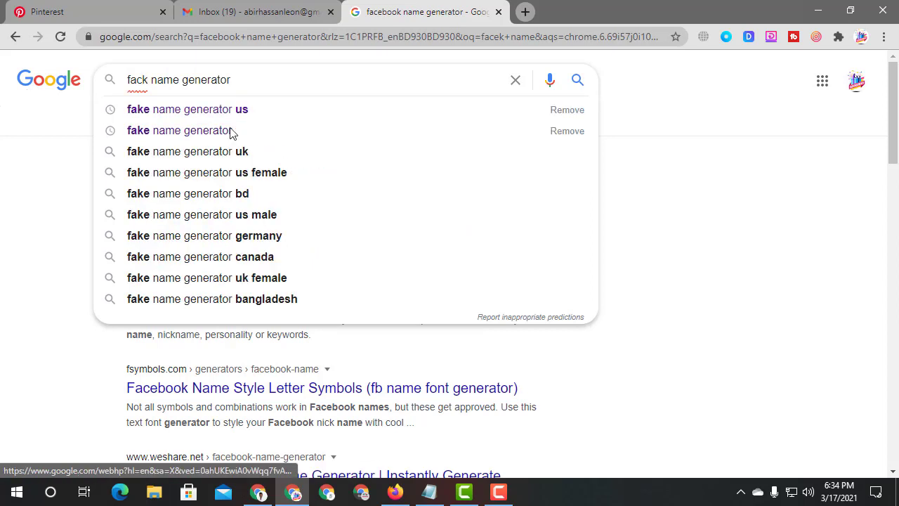
pyautogui.click(241, 156)
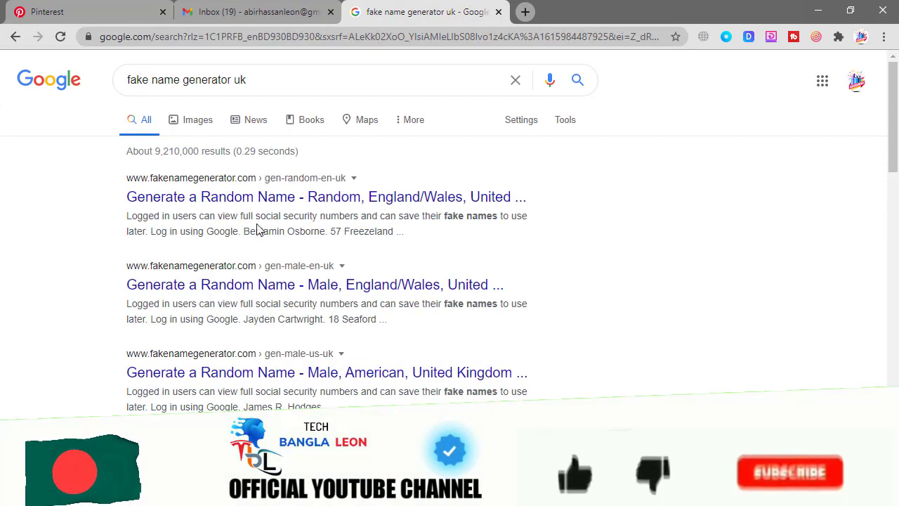
pyautogui.click(253, 198)
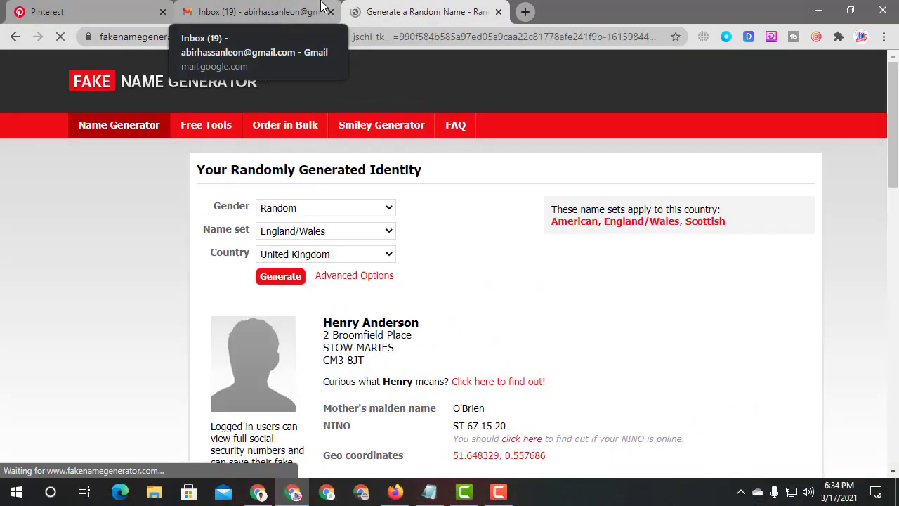
# - Generate a random identity with gender Female and country United States
pyautogui.click(360, 208)
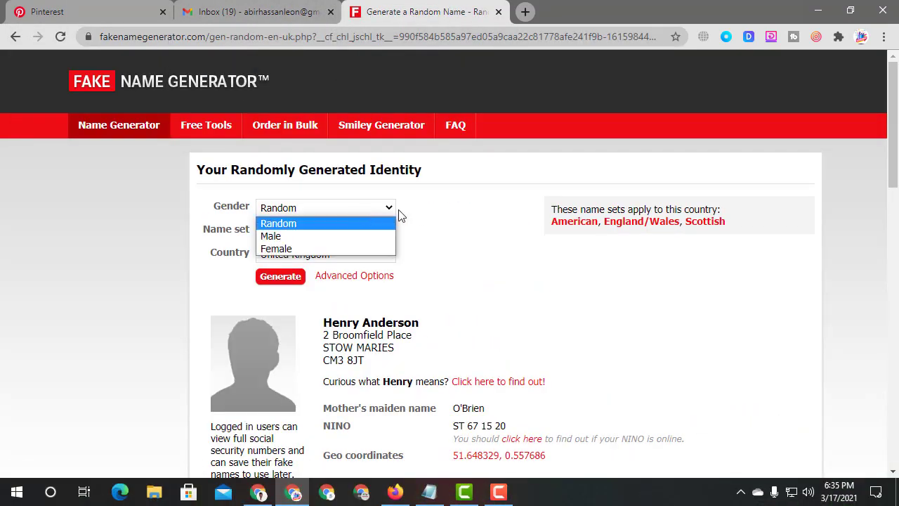
pyautogui.click(340, 249)
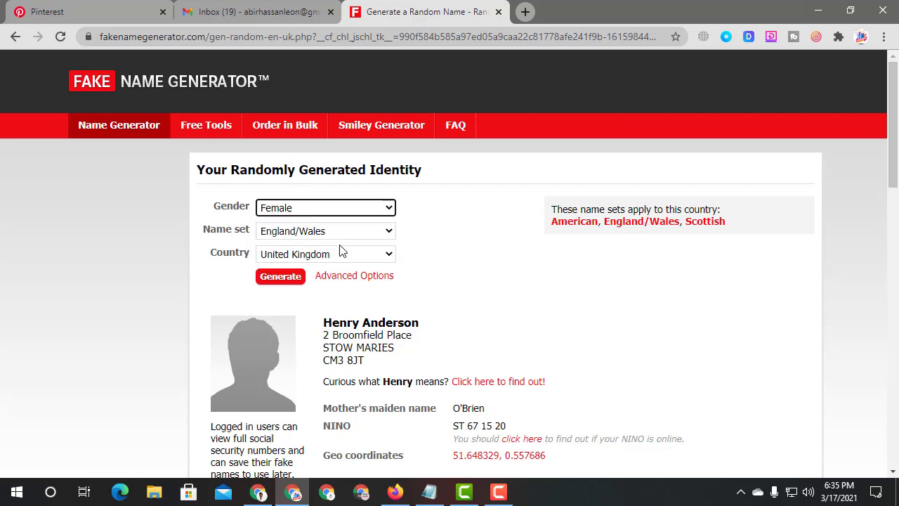
pyautogui.click(351, 258)
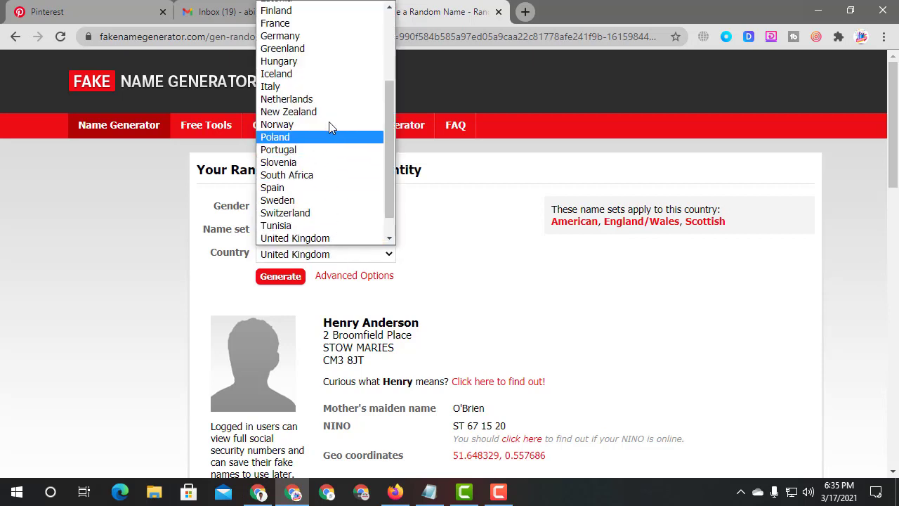
pyautogui.scroll(4, 331, 126)
pyautogui.scroll(-5, 335, 169)
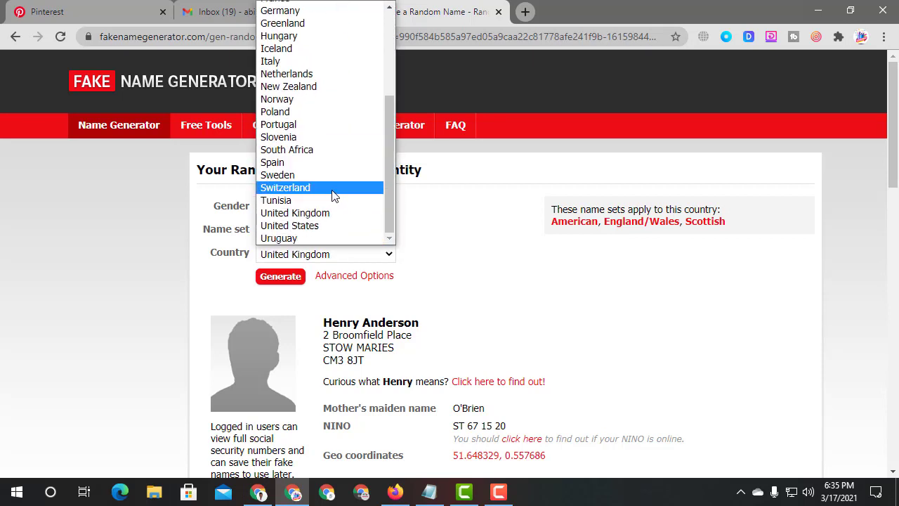
pyautogui.click(327, 225)
pyautogui.click(280, 276)
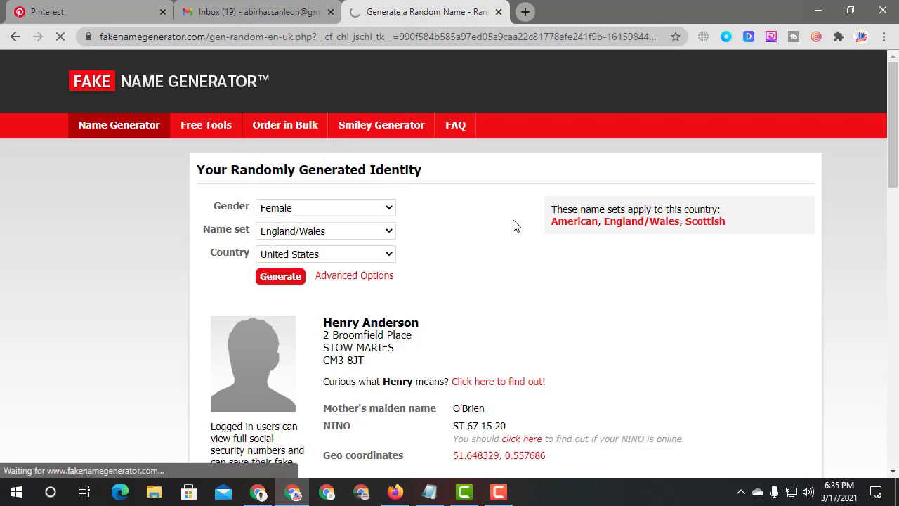
# - Copy the generated first name and paste it as the first name in the Pinterest profile
pyautogui.scroll(-2, 541, 239)
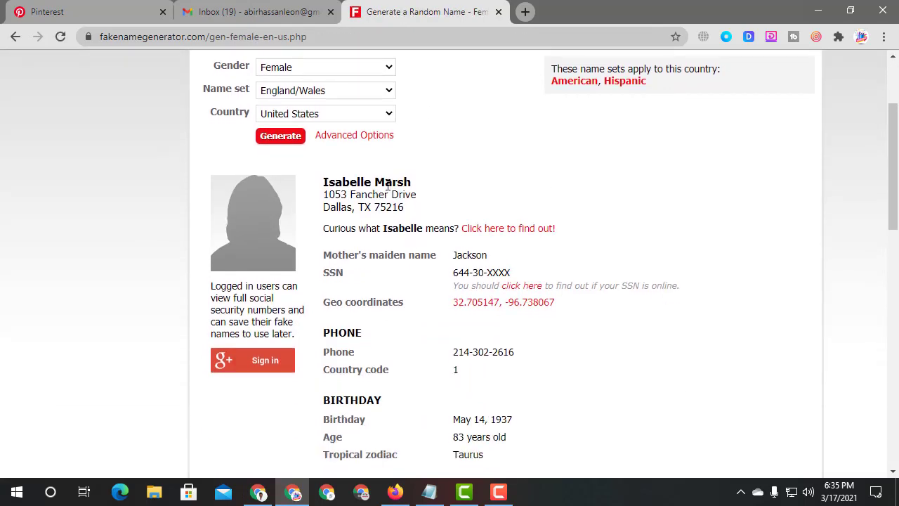
pyautogui.doubleClick(337, 182)
pyautogui.rightClick(337, 181)
pyautogui.click(375, 190)
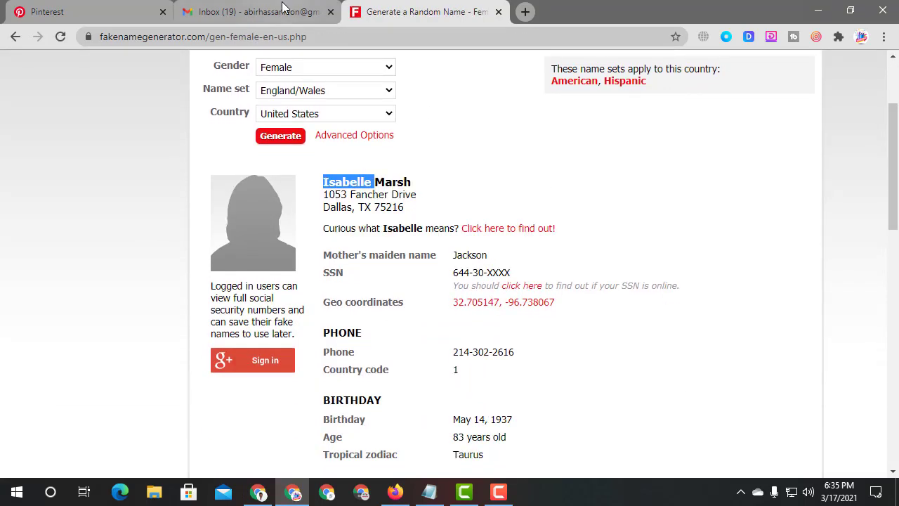
pyautogui.click(284, 10)
pyautogui.click(87, 9)
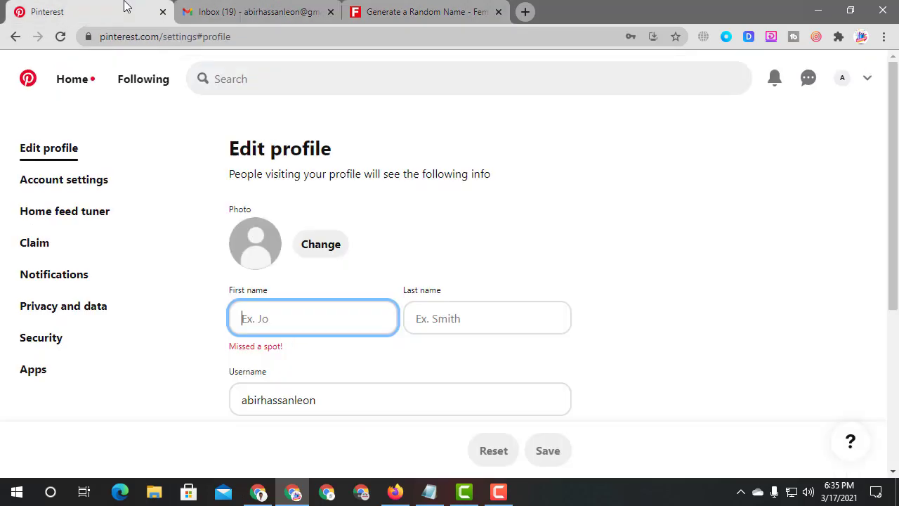
pyautogui.rightClick(305, 319)
pyautogui.click(367, 205)
# - Copy the generated last name from the name generator page into the Pinterest profile's last name
pyautogui.click(421, 11)
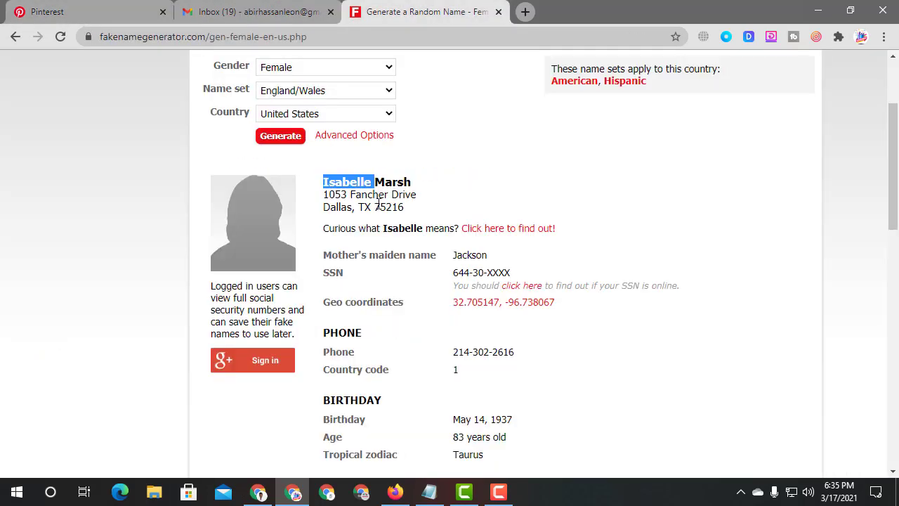
pyautogui.doubleClick(401, 181)
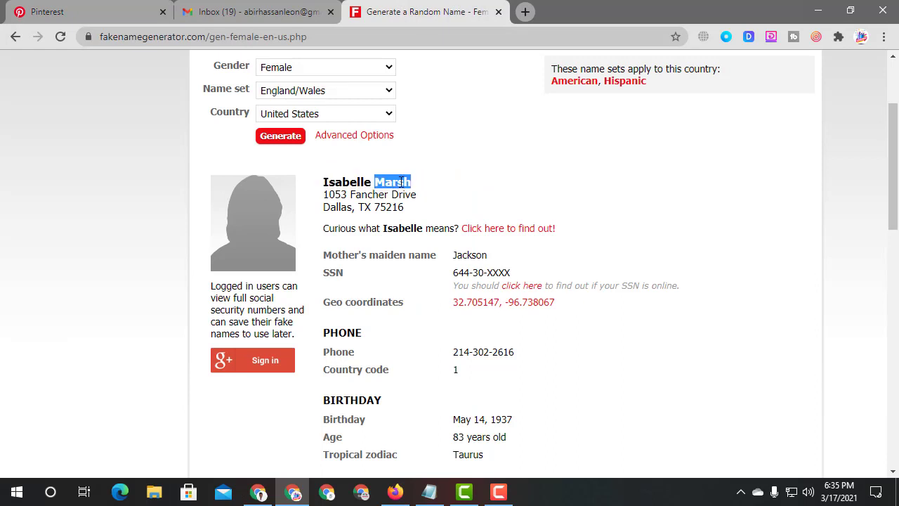
pyautogui.click(22, 4)
pyautogui.click(450, 319)
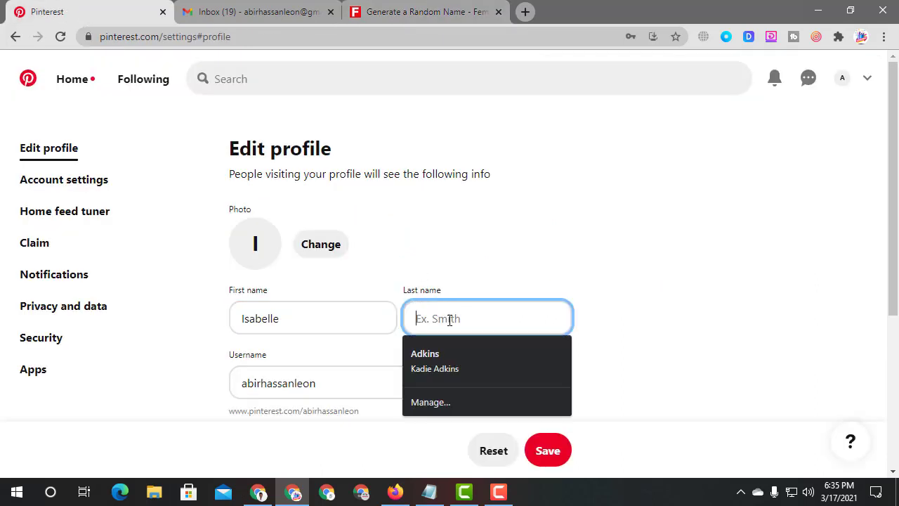
pyautogui.hotkey('ctrl', 'v')
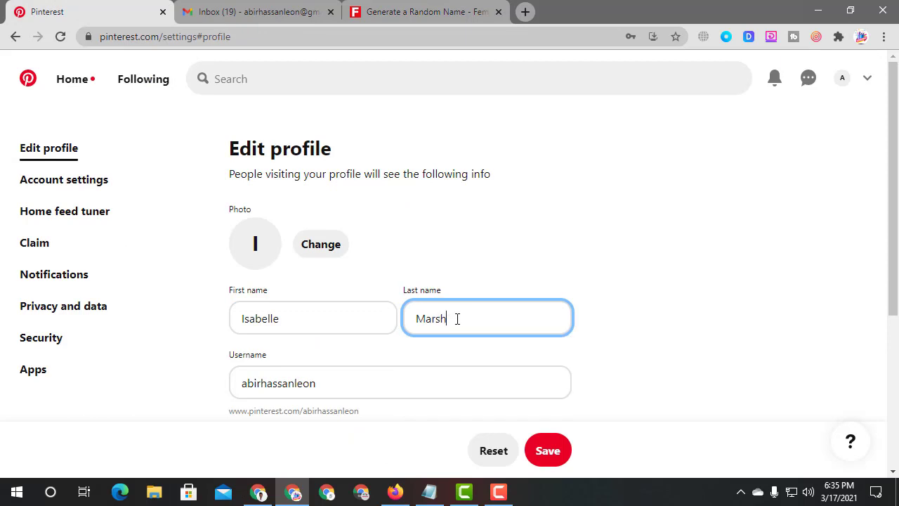
# - Replace the profile's username with a copy of the first name
pyautogui.scroll(-1, 421, 309)
pyautogui.click(238, 315)
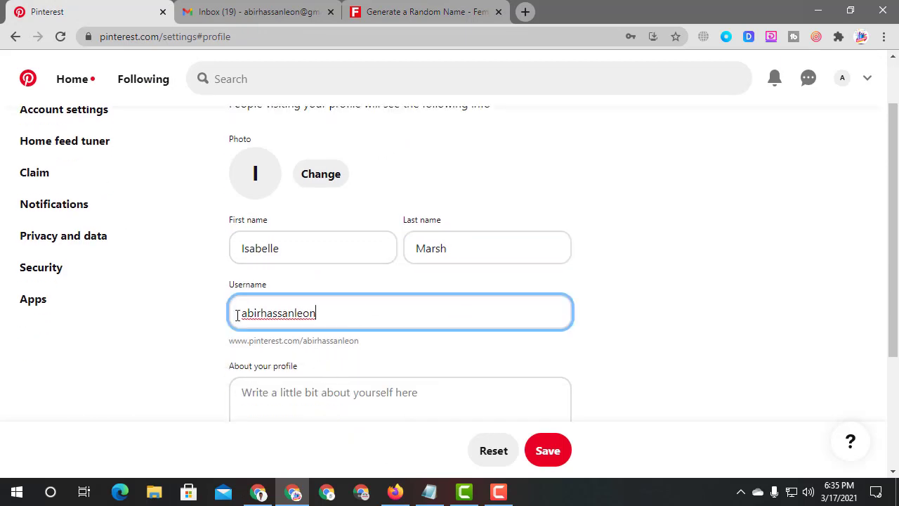
pyautogui.hotkey('ctrl', 'a')
pyautogui.press('BackSpace')
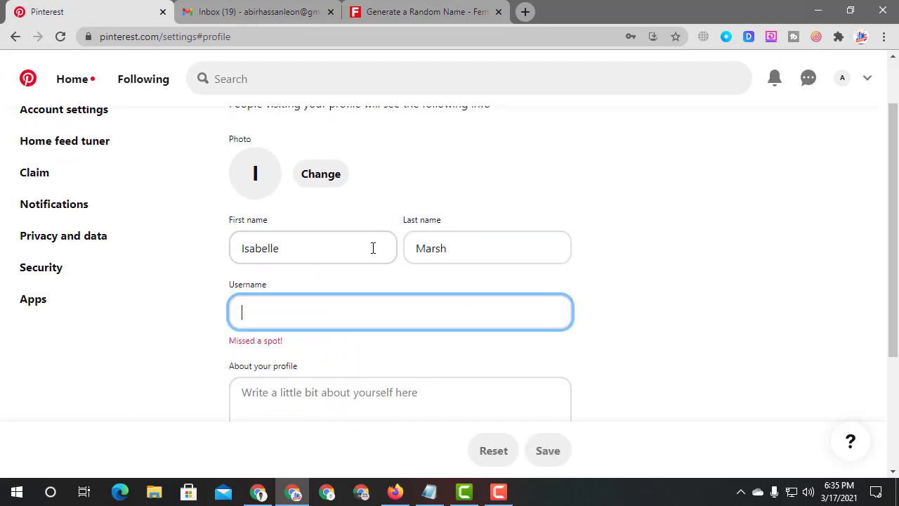
pyautogui.doubleClick(352, 248)
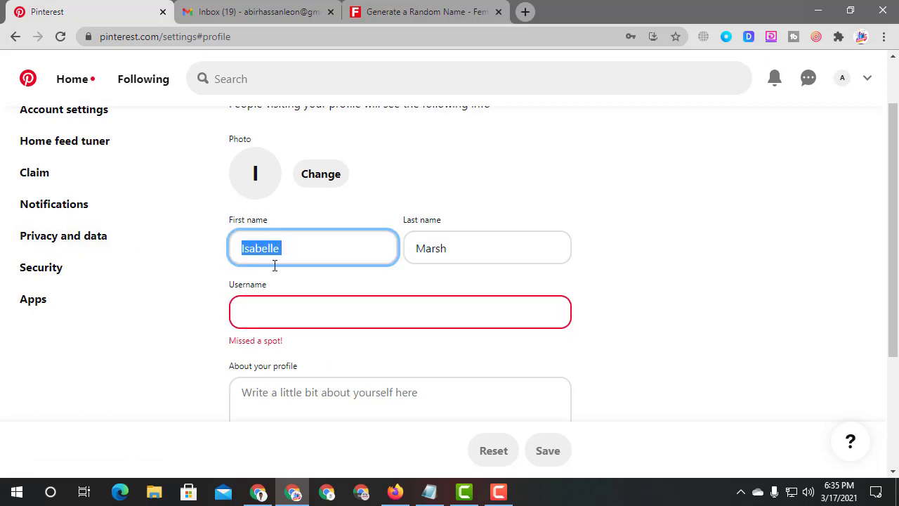
pyautogui.click(296, 320)
pyautogui.hotkey('ctrl', 'v')
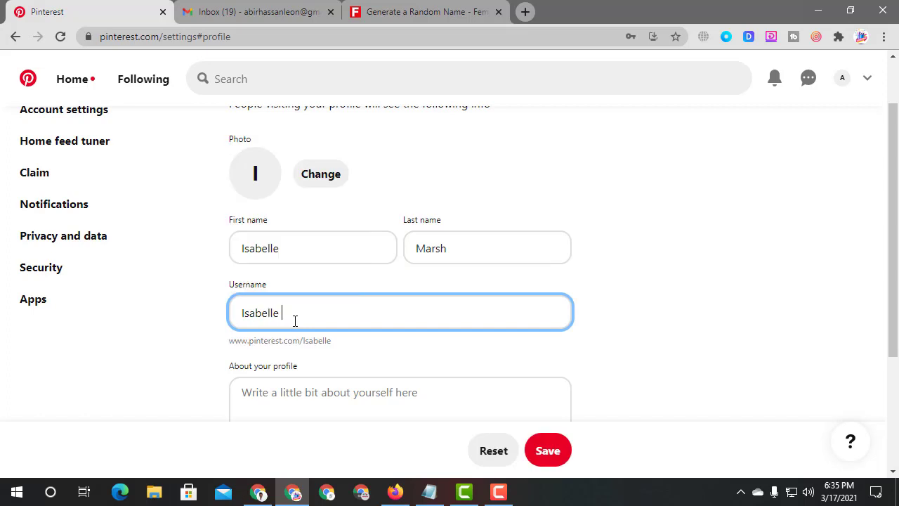
# - Copy the last name and append it to the username without a space
pyautogui.click(457, 253)
pyautogui.moveTo(457, 253); pyautogui.dragTo(411, 258)
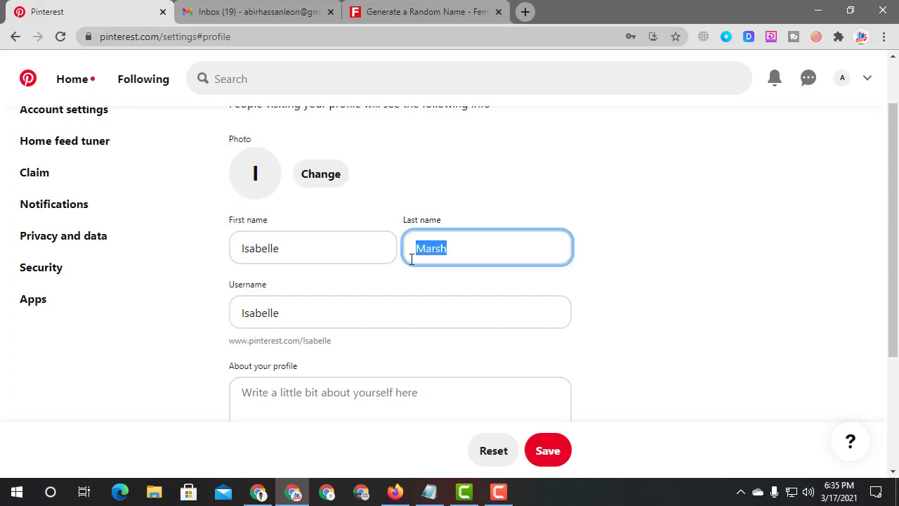
pyautogui.click(308, 311)
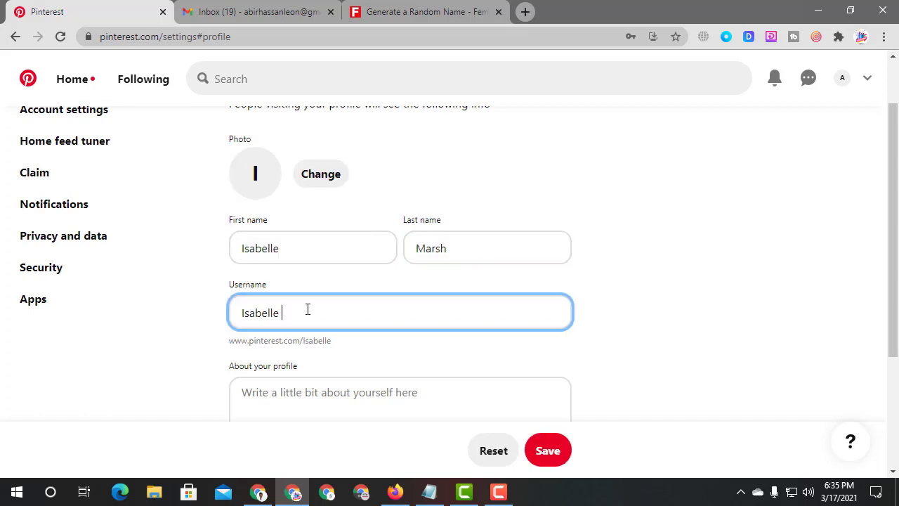
pyautogui.hotkey('ctrl', 'v')
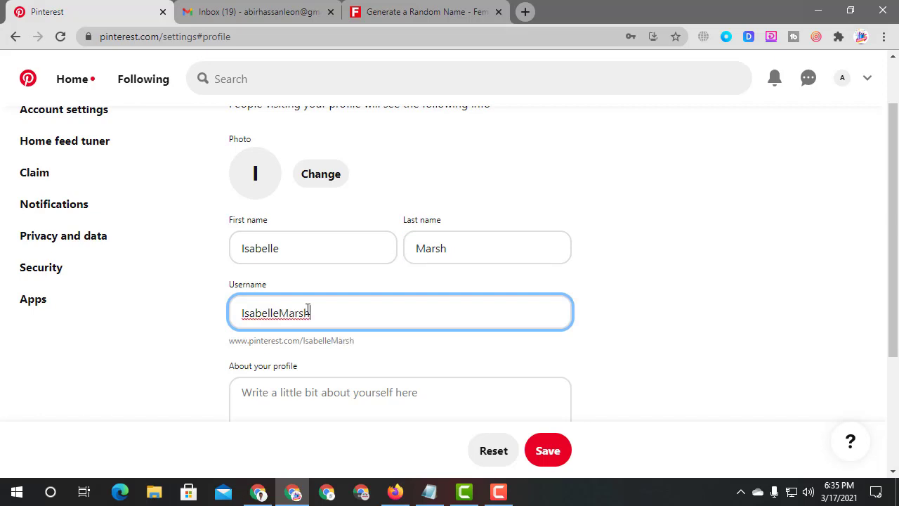
# - Make the last name's initial lowercase in the username and append 132
pyautogui.press('BackSpace')
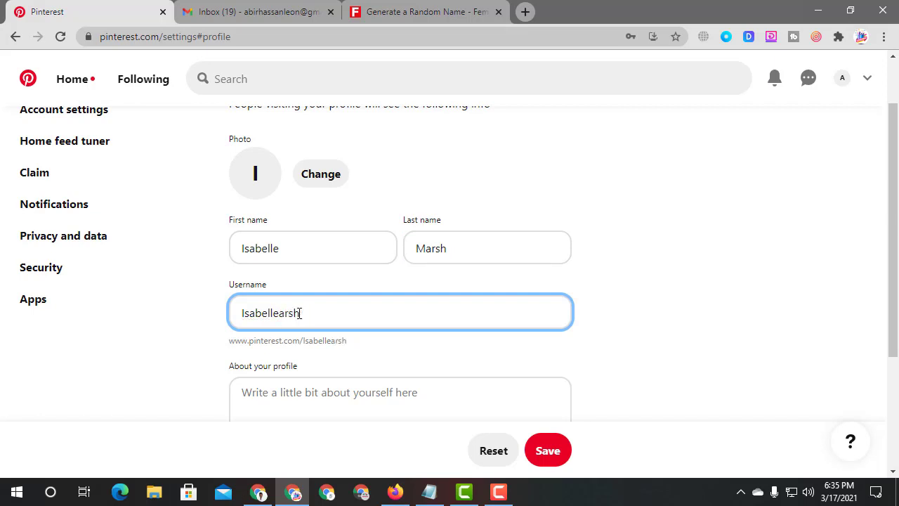
pyautogui.write('m')
pyautogui.click(339, 316)
pyautogui.write('132')
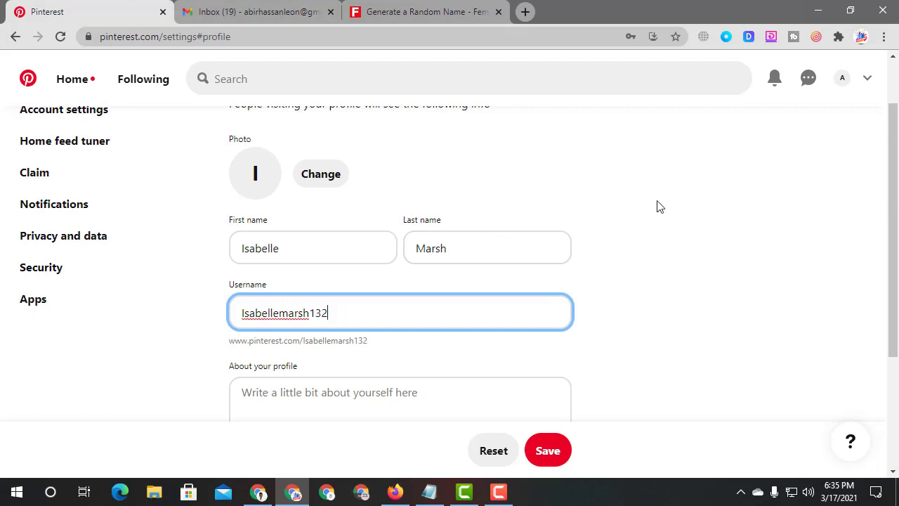
# - Copy the "You Can Get Free Amazon, Google Play, PSN, Roblox, iTunes, Fashion Nova, Other Gift Card For Here." paragraph from the Codeforhacks notes file
pyautogui.scroll(-2, 227, 267)
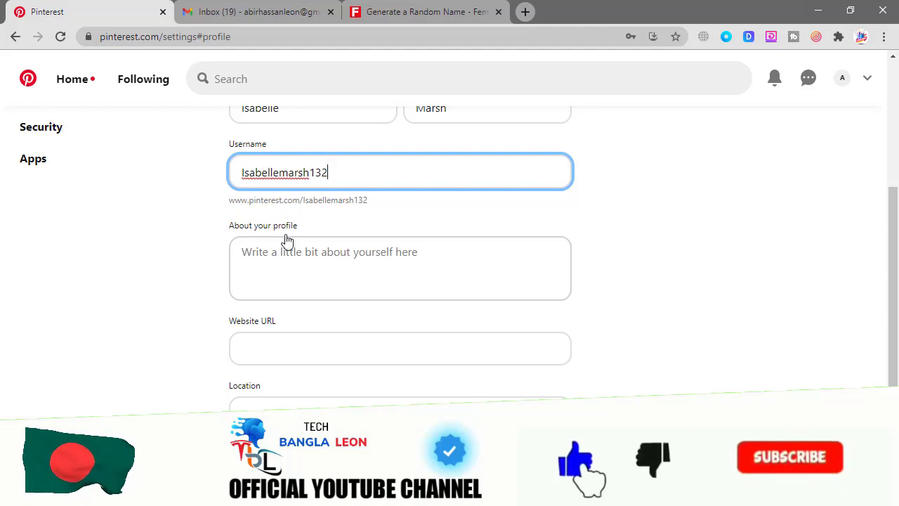
pyautogui.click(364, 258)
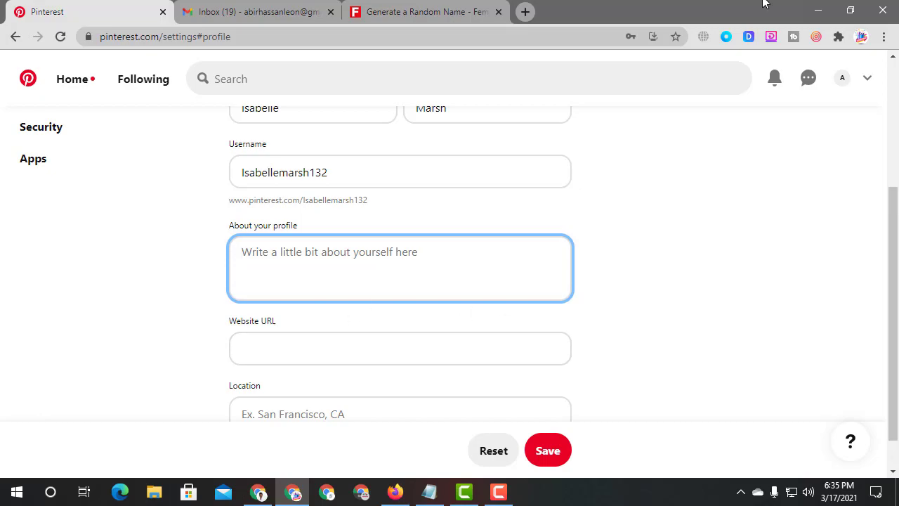
pyautogui.click(817, 12)
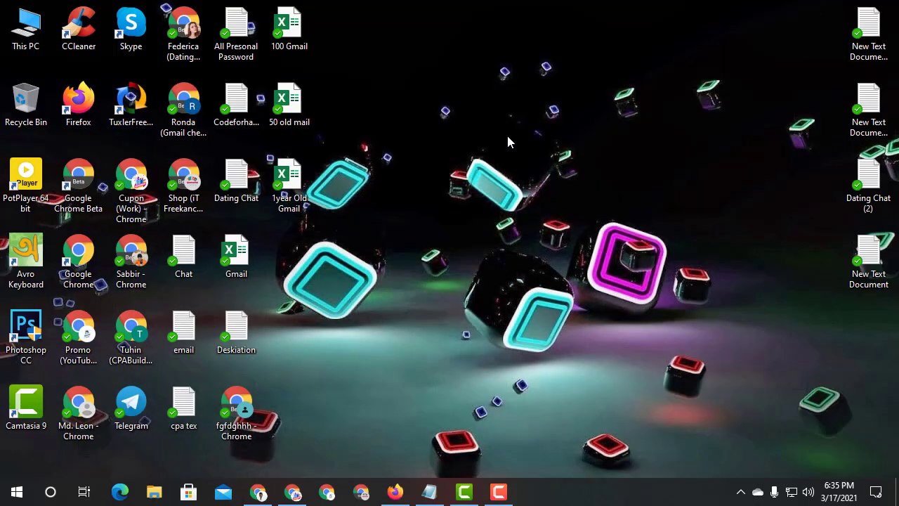
pyautogui.doubleClick(245, 130)
pyautogui.scroll(-1, 485, 222)
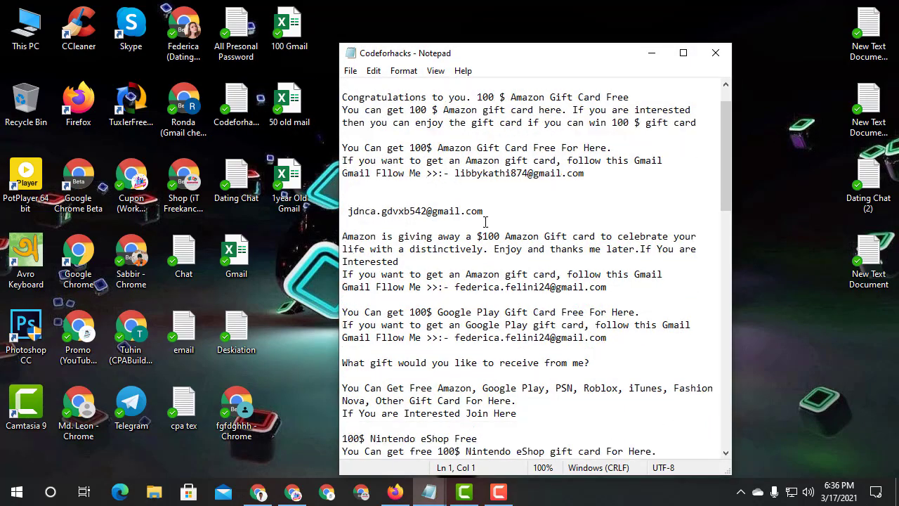
pyautogui.scroll(-4, 485, 222)
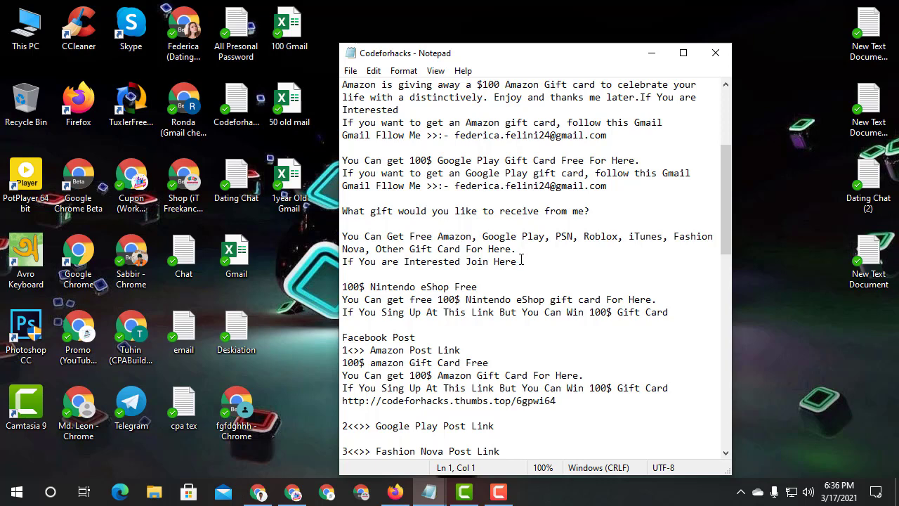
pyautogui.click(522, 261)
pyautogui.moveTo(524, 248); pyautogui.dragTo(342, 223)
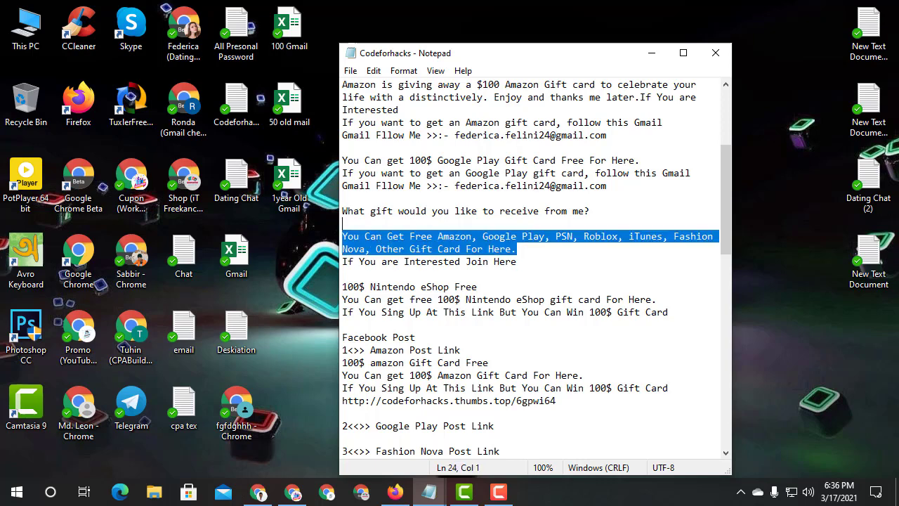
pyautogui.rightClick(402, 239)
pyautogui.click(446, 293)
# - Paste the copied gift card text into the Pinterest profile's about text and start a new line below it
pyautogui.click(293, 491)
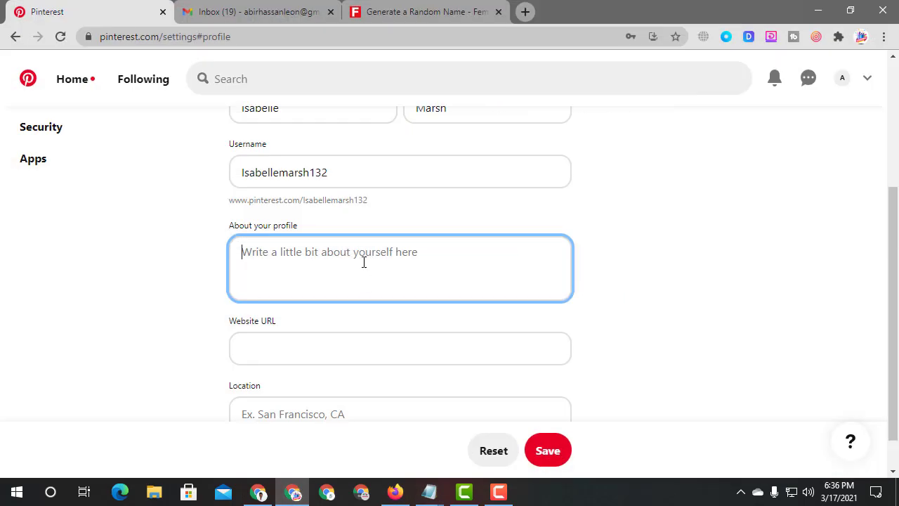
pyautogui.rightClick(363, 262)
pyautogui.click(419, 166)
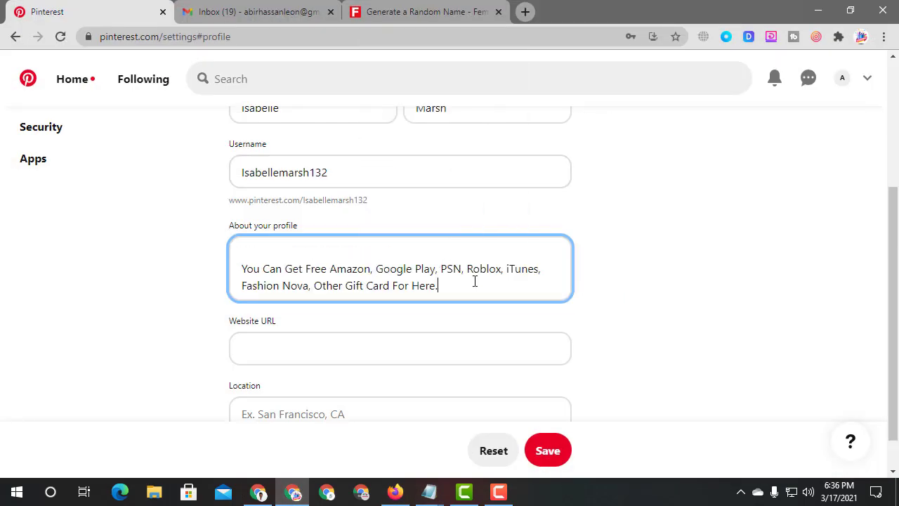
pyautogui.press('Return')
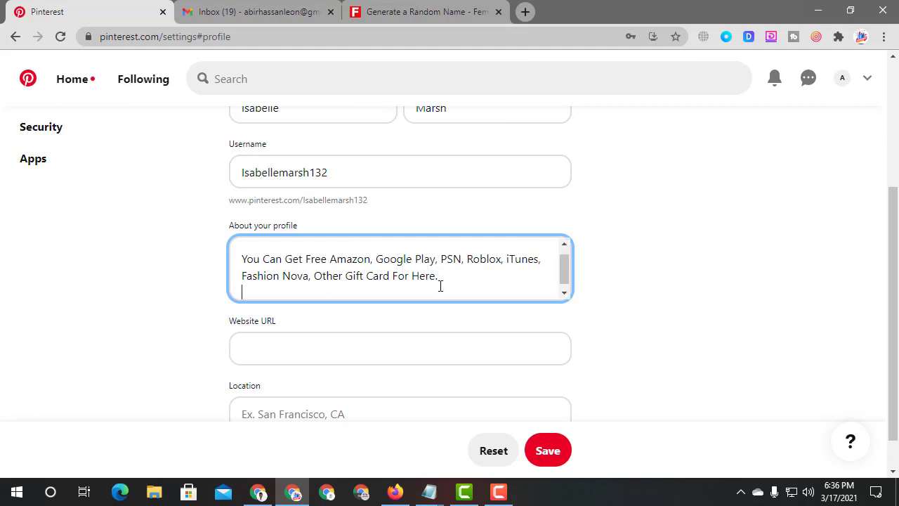
# - Reopen the Codeforhacks notes file and copy the first "Gmail Fllow Me" line with its e-mail address
pyautogui.click(819, 10)
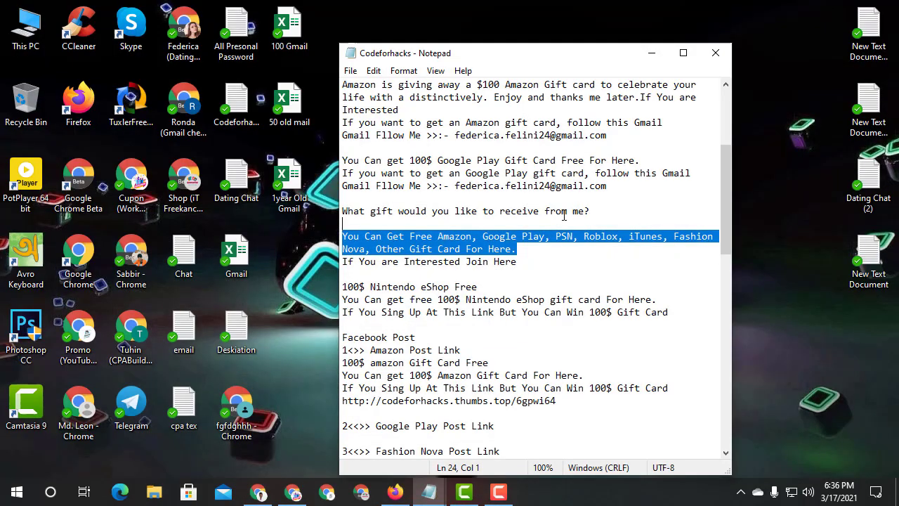
pyautogui.click(651, 53)
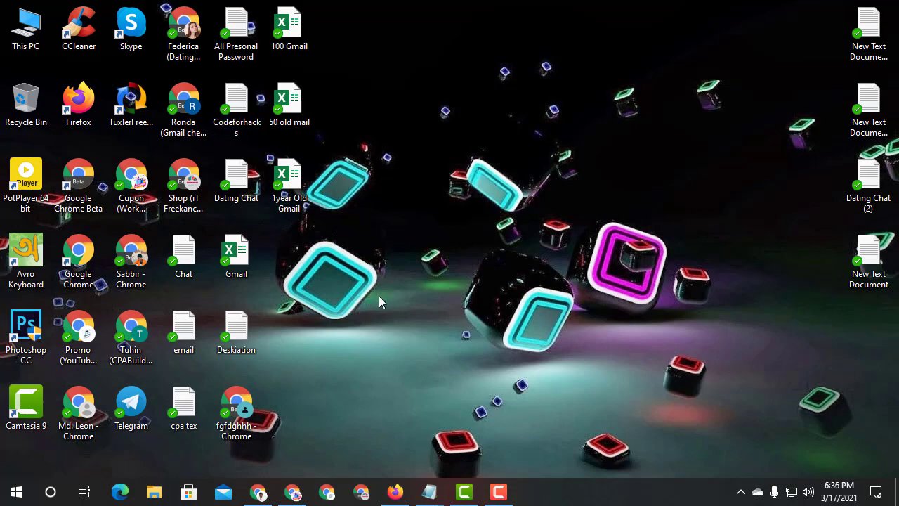
pyautogui.doubleClick(236, 105)
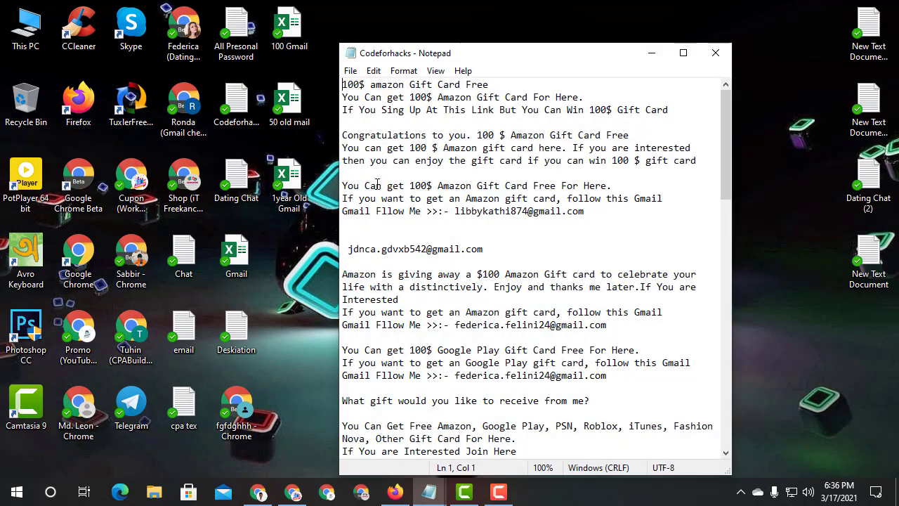
pyautogui.moveTo(595, 211); pyautogui.dragTo(342, 212)
pyautogui.rightClick(376, 211)
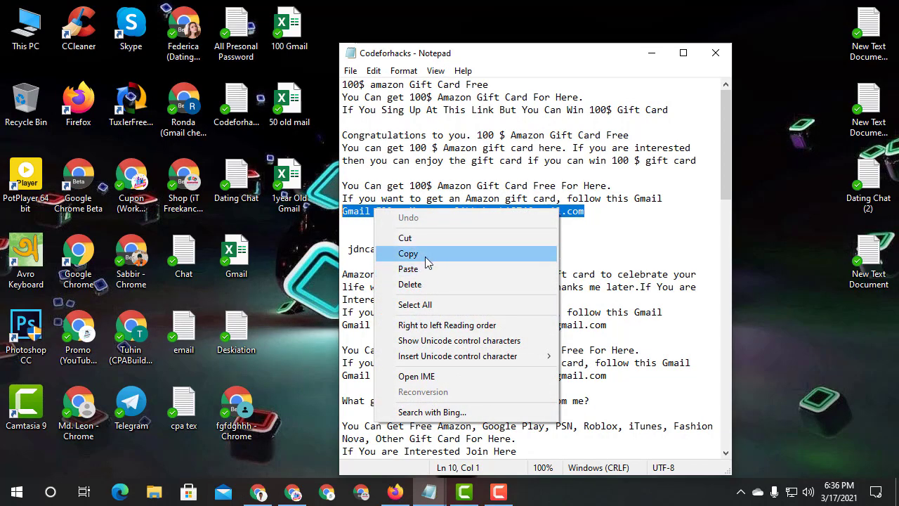
pyautogui.click(411, 253)
# - Return to the Pinterest profile and paste the contact e-mail line at the end of the about text
pyautogui.click(651, 52)
pyautogui.click(293, 494)
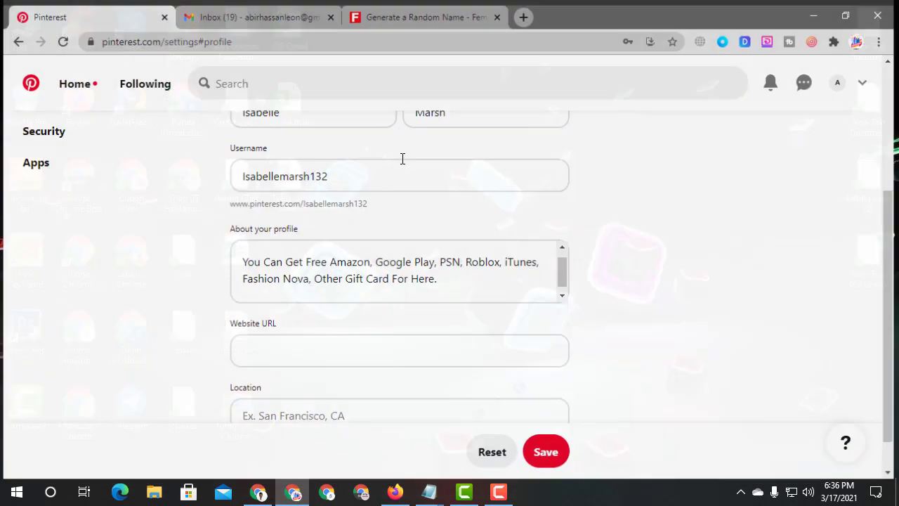
pyautogui.hotkey('ctrl', 'v')
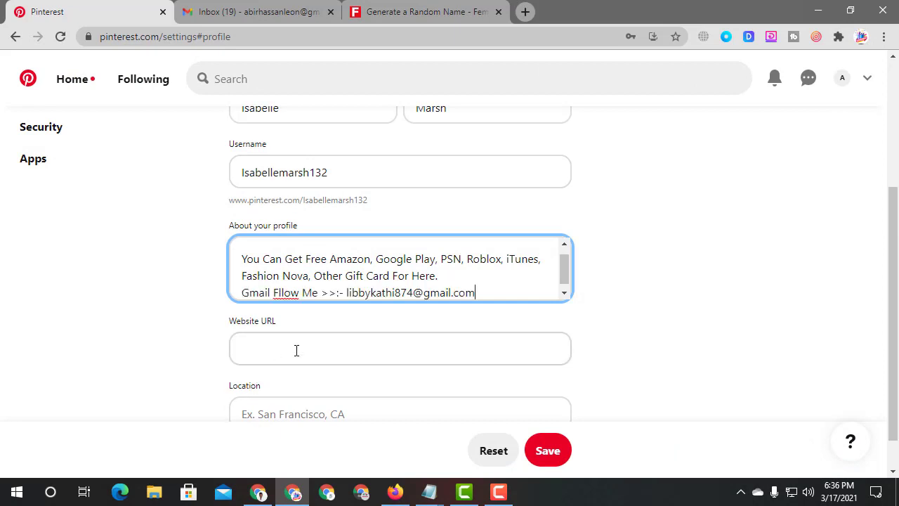
# - Leave the website URL empty, set the profile's location to united state, and save the profile
pyautogui.scroll(-2, 372, 256)
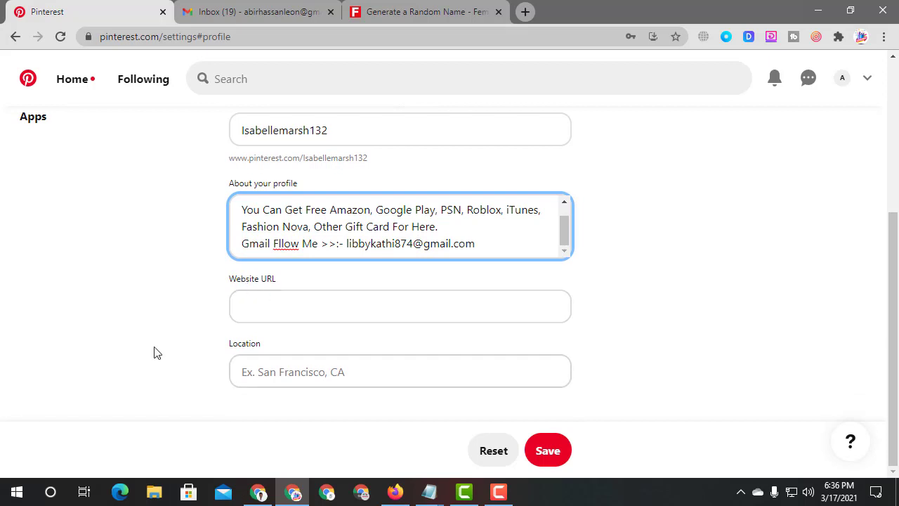
pyautogui.click(328, 312)
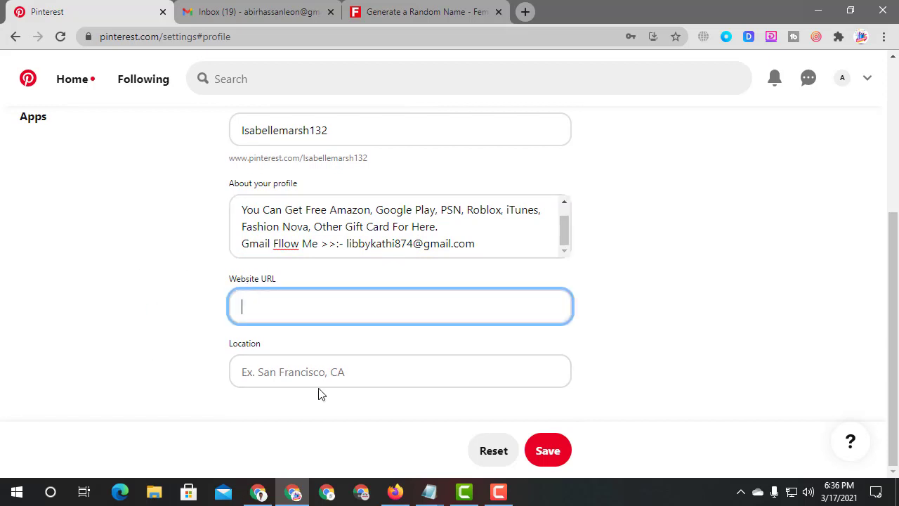
pyautogui.click(329, 368)
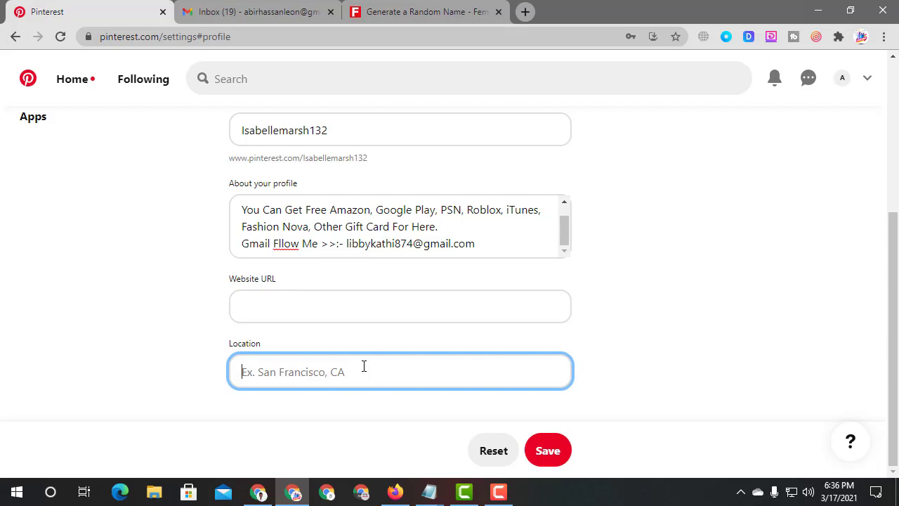
pyautogui.write('united state')
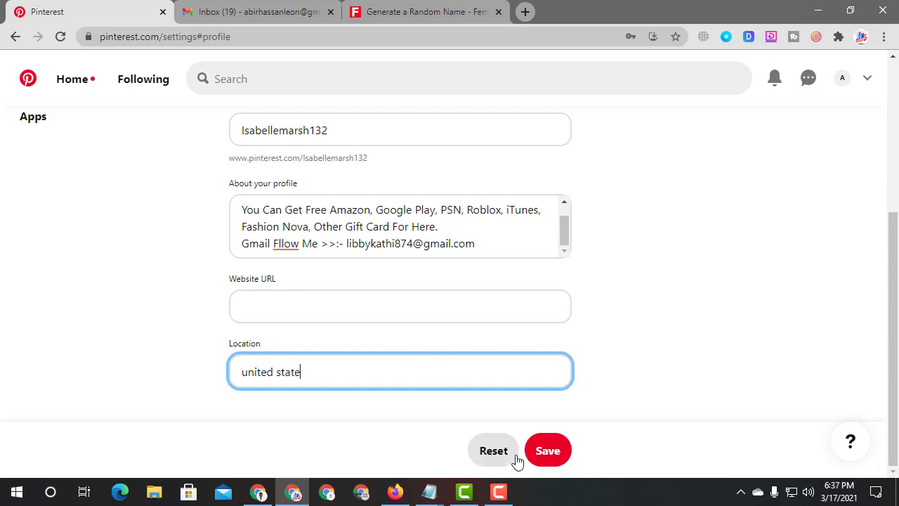
pyautogui.click(542, 456)
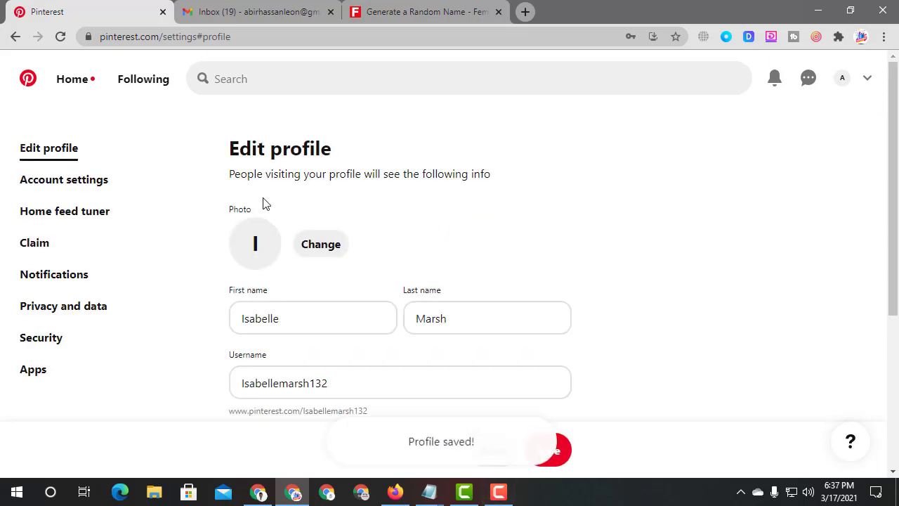
# - Change the profile photo to the image 81259807_008_e4e2 from the Pictures folder
pyautogui.click(328, 246)
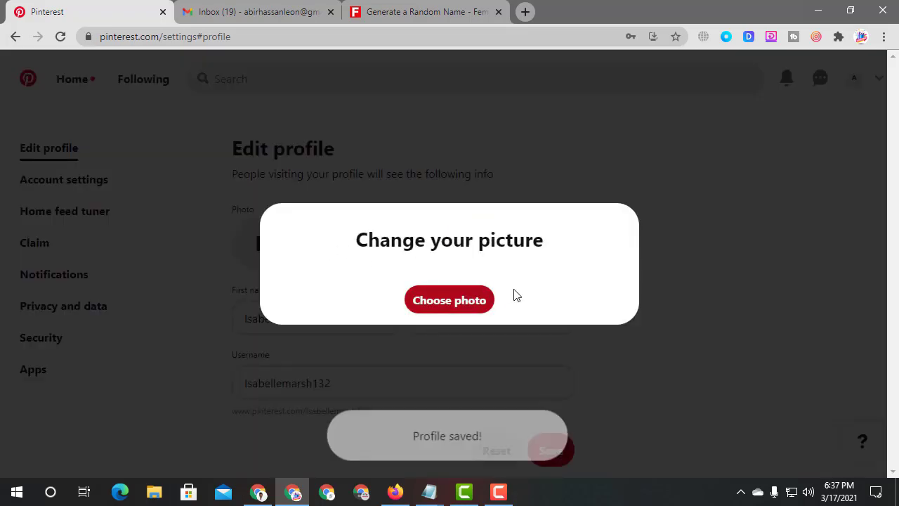
pyautogui.click(454, 304)
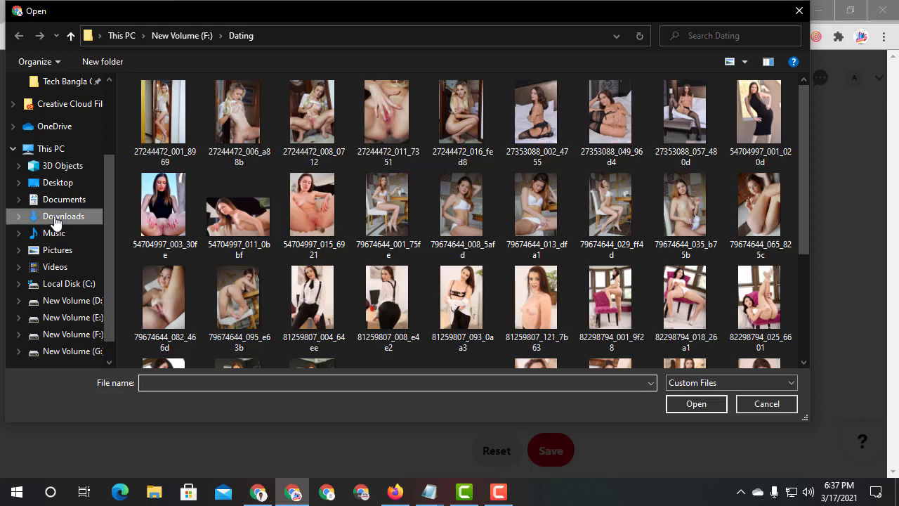
pyautogui.click(62, 216)
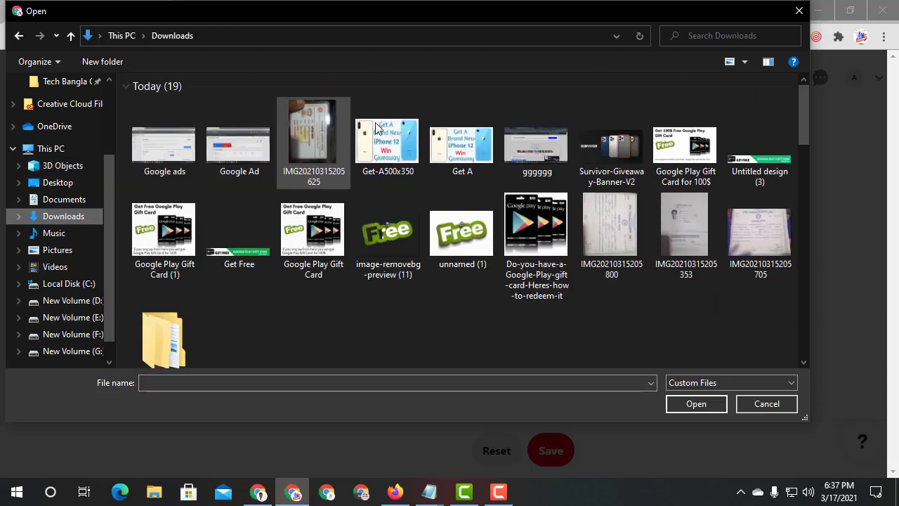
pyautogui.click(69, 283)
pyautogui.click(74, 300)
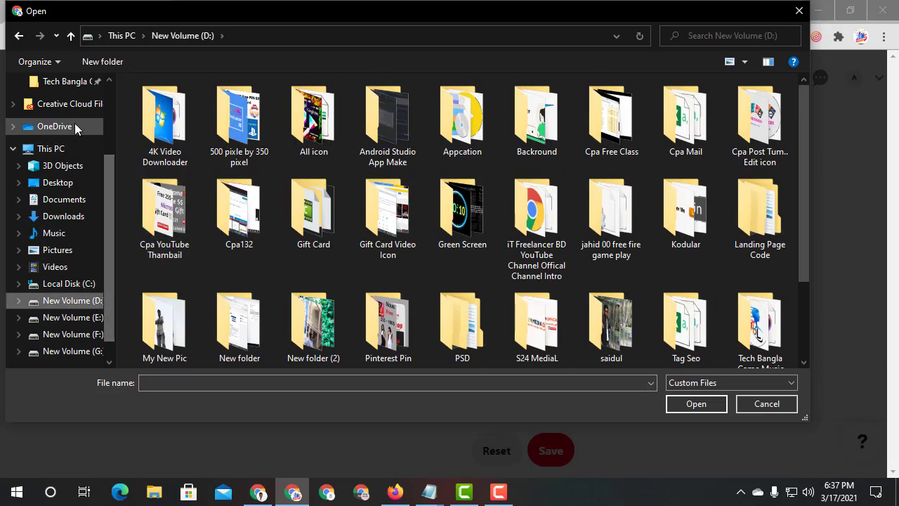
pyautogui.click(62, 251)
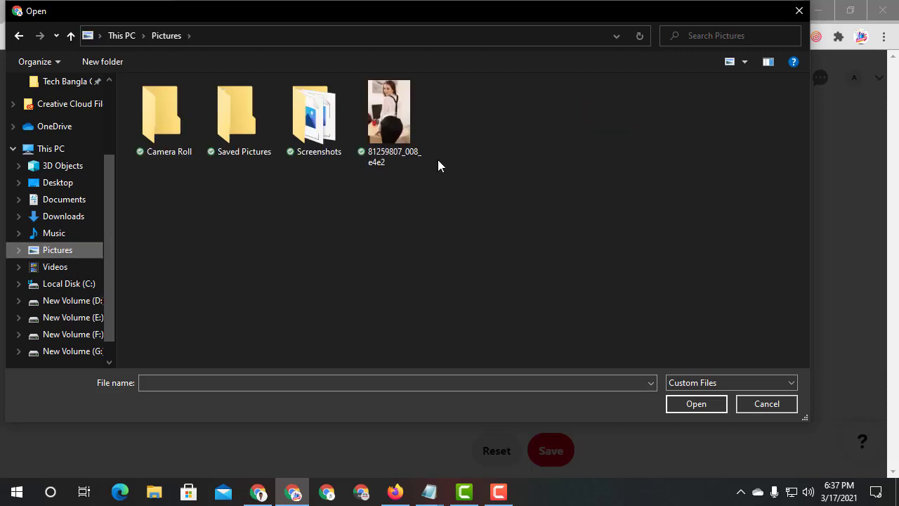
pyautogui.click(414, 147)
pyautogui.click(688, 404)
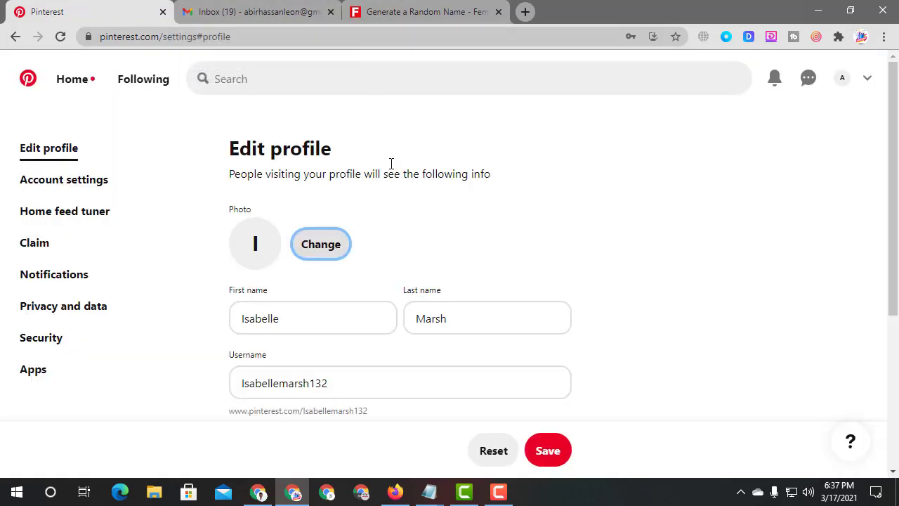
# - Review the profile's new photo and filled-in details, and save the profile again
pyautogui.click(268, 11)
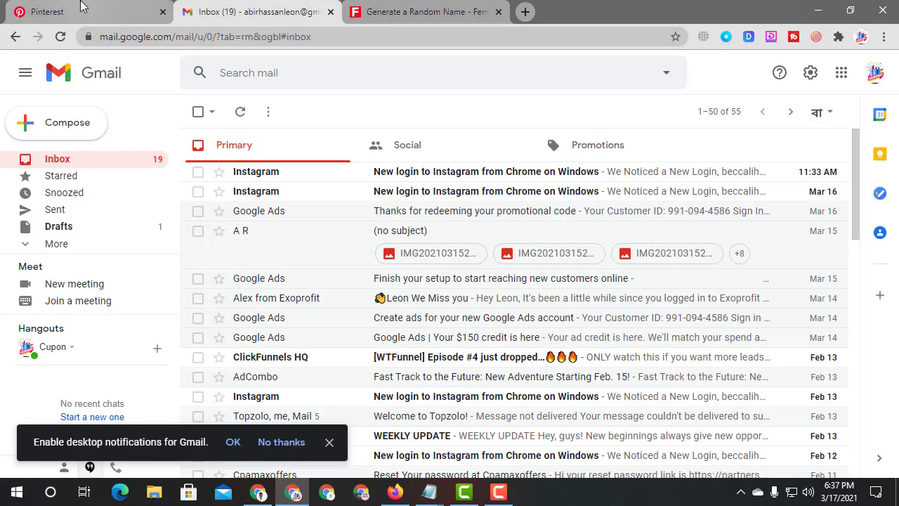
pyautogui.click(136, 9)
pyautogui.scroll(-3, 580, 257)
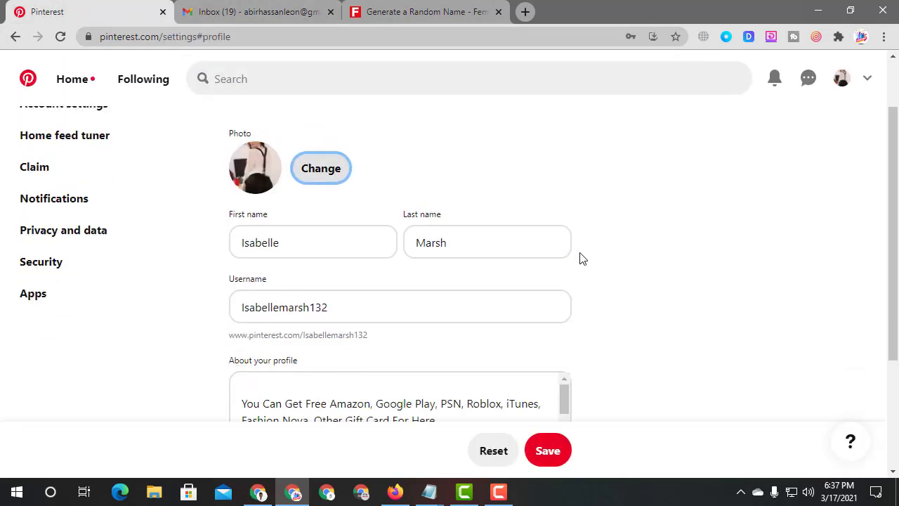
pyautogui.scroll(2, 609, 265)
pyautogui.scroll(-3, 614, 265)
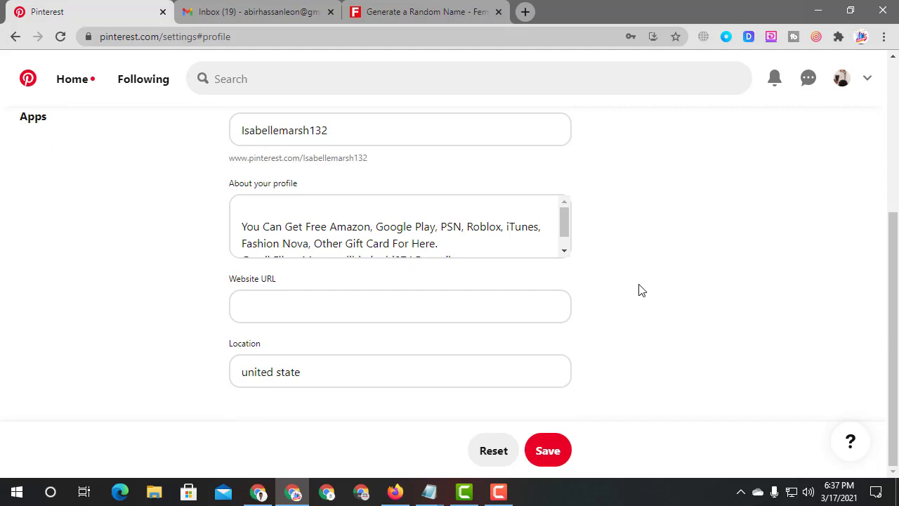
pyautogui.scroll(3, 642, 290)
pyautogui.scroll(-2, 647, 286)
pyautogui.scroll(2, 637, 320)
pyautogui.scroll(-2, 538, 315)
pyautogui.scroll(2, 620, 337)
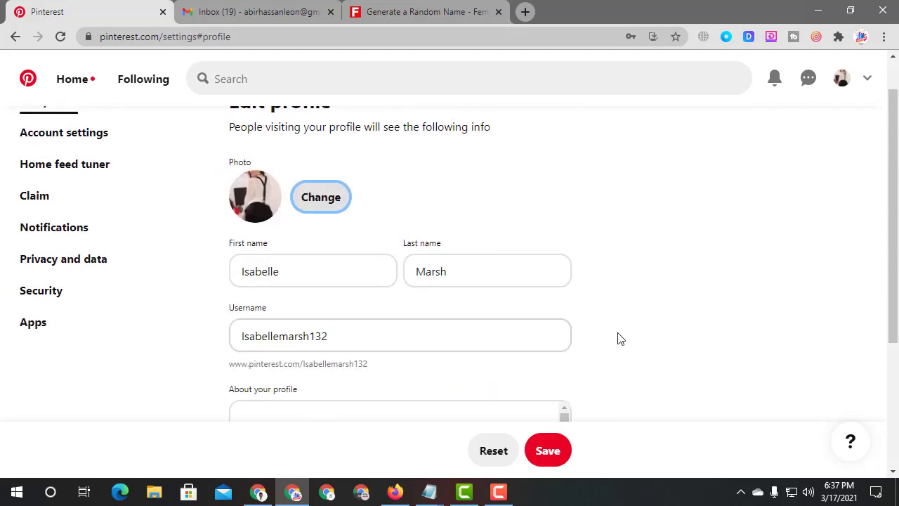
pyautogui.scroll(-2, 620, 338)
pyautogui.click(548, 452)
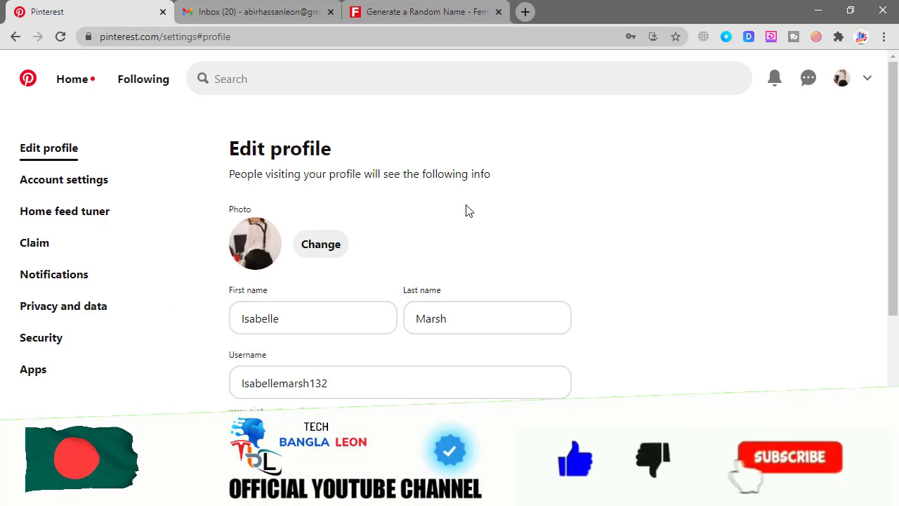
# - Go to the Pinterest home feed and open the Unlock business tools page for the account
pyautogui.click(867, 83)
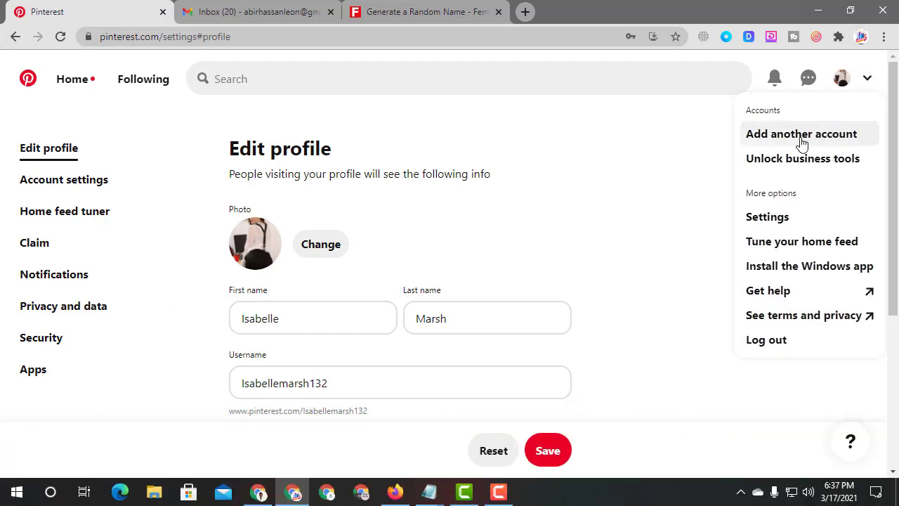
pyautogui.click(80, 86)
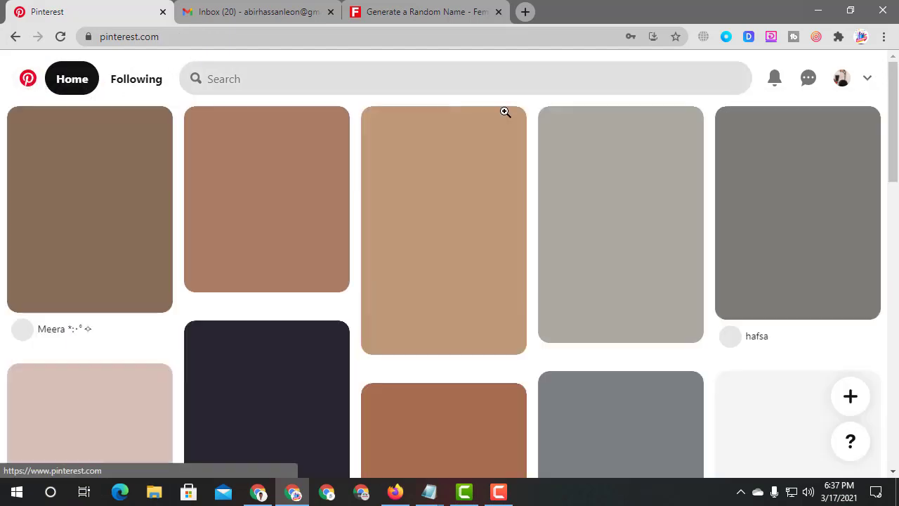
pyautogui.click(869, 79)
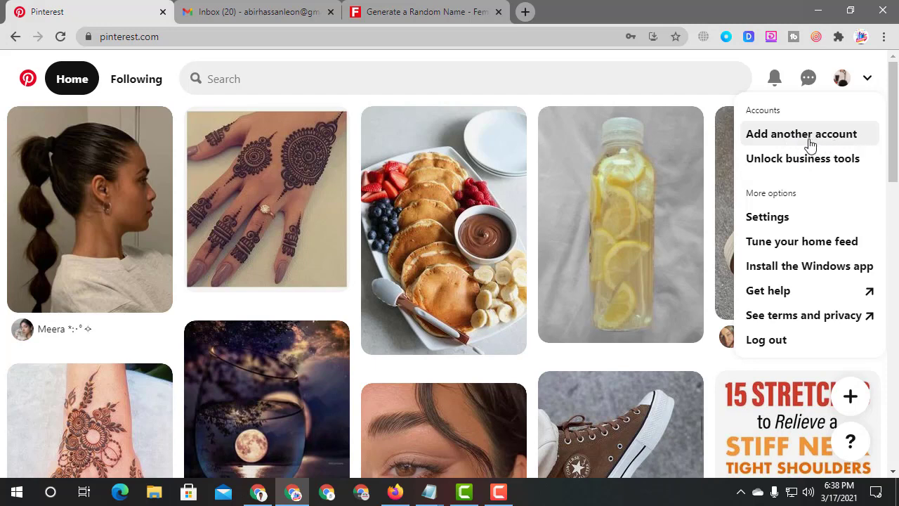
pyautogui.click(780, 171)
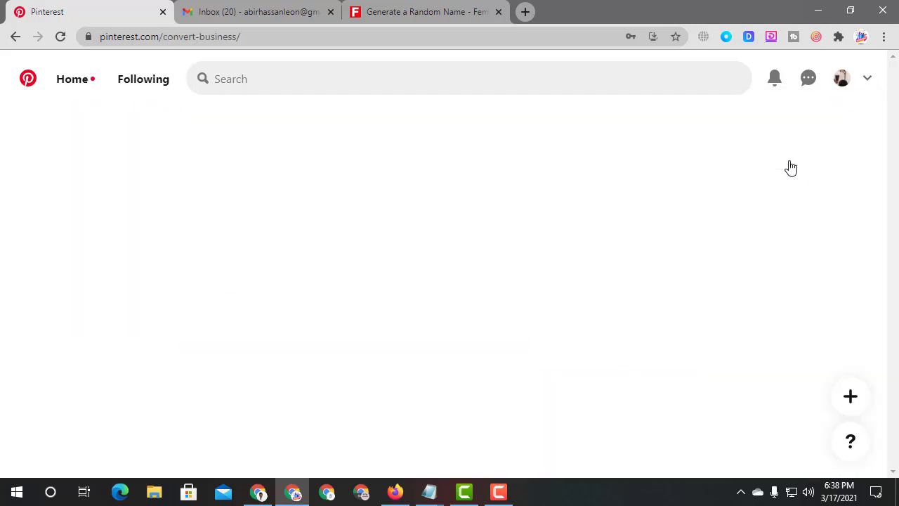
# - Compare the personal and business account features, and switch the account to business
pyautogui.scroll(-5, 580, 269)
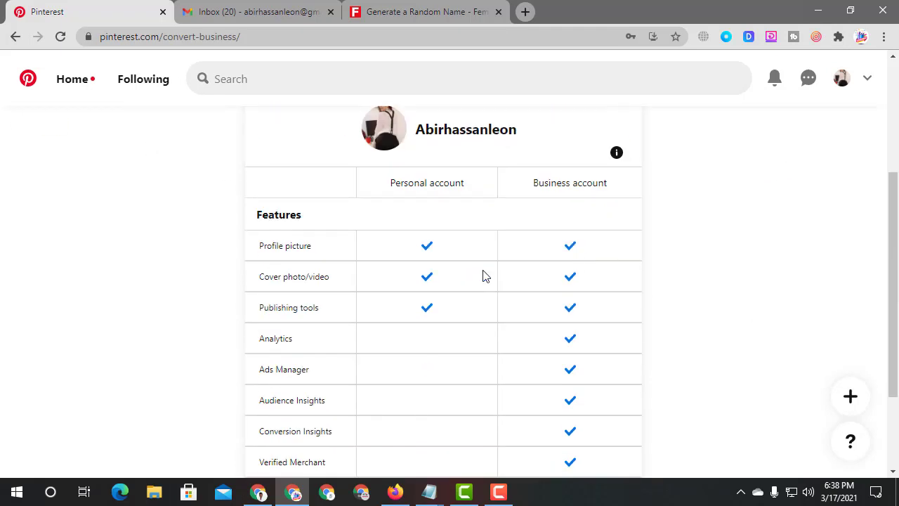
pyautogui.scroll(2, 671, 300)
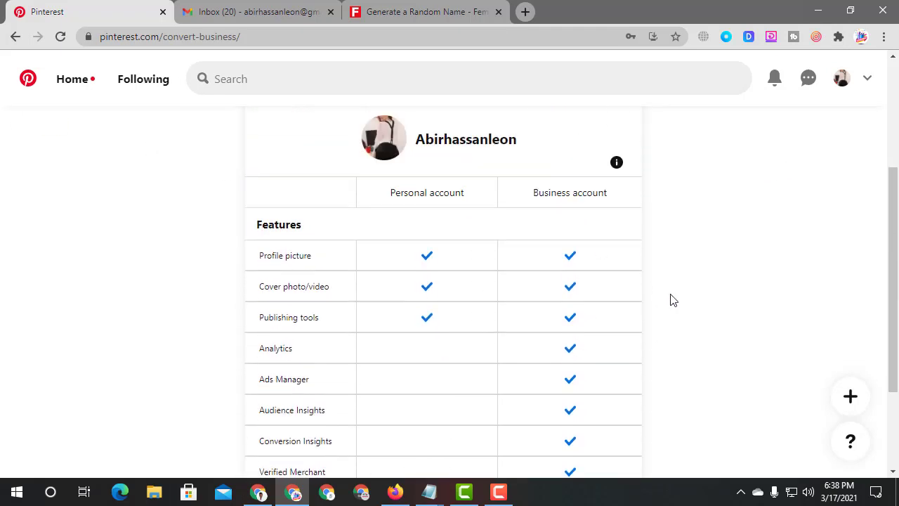
pyautogui.moveTo(482, 200); pyautogui.dragTo(435, 335)
pyautogui.click(516, 234)
pyautogui.scroll(-2, 582, 327)
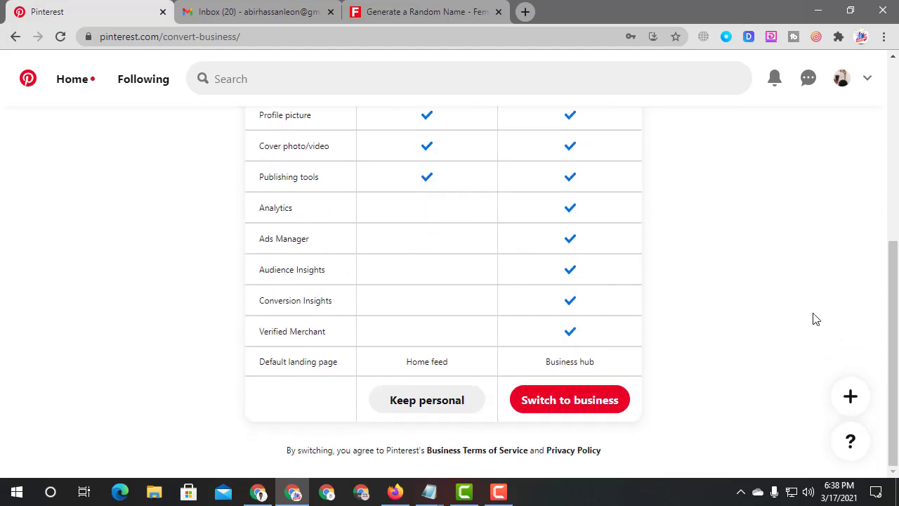
pyautogui.click(596, 400)
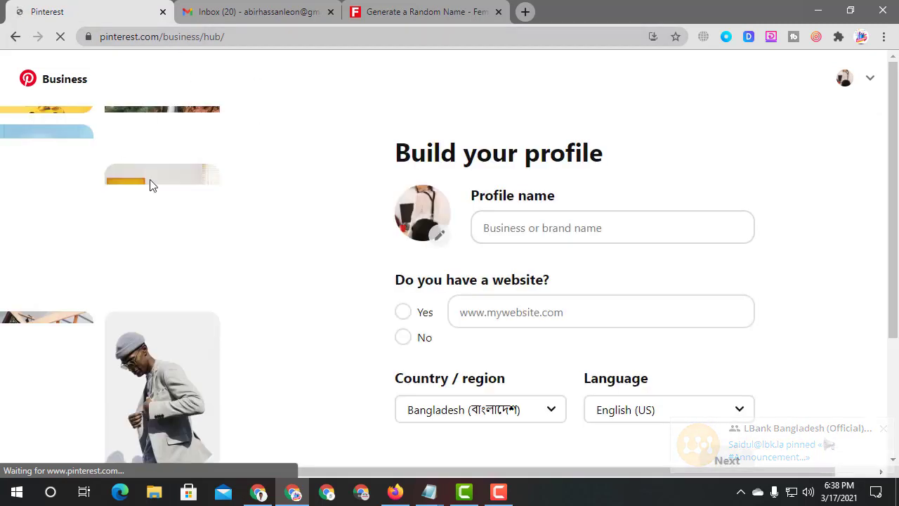
# - Copy the generated full name from the name generator page into the business profile's name field
pyautogui.click(583, 232)
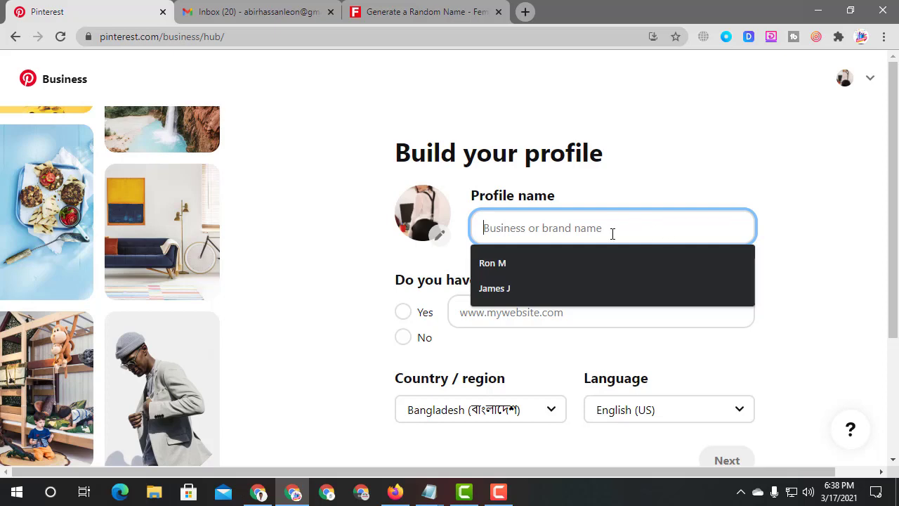
pyautogui.hotkey('ctrl', 'Tab')
pyautogui.click(428, 12)
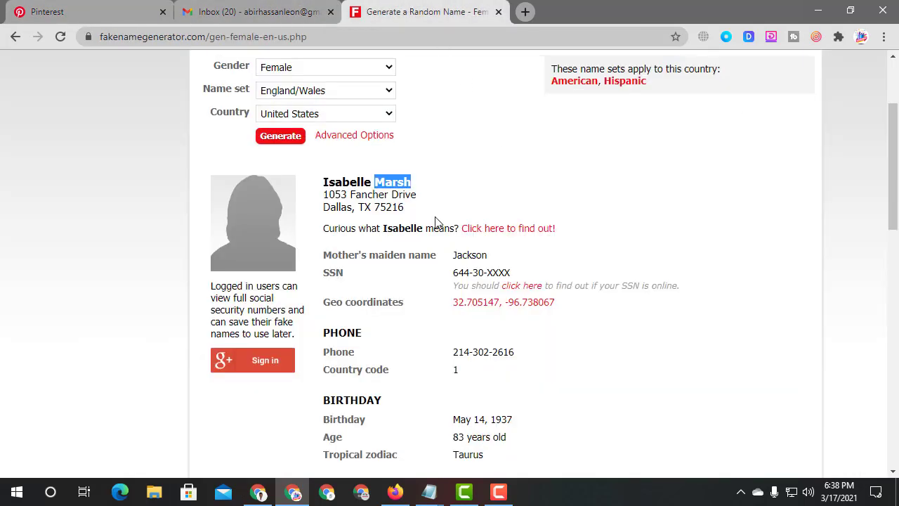
pyautogui.click(345, 177)
pyautogui.moveTo(325, 180); pyautogui.dragTo(417, 185)
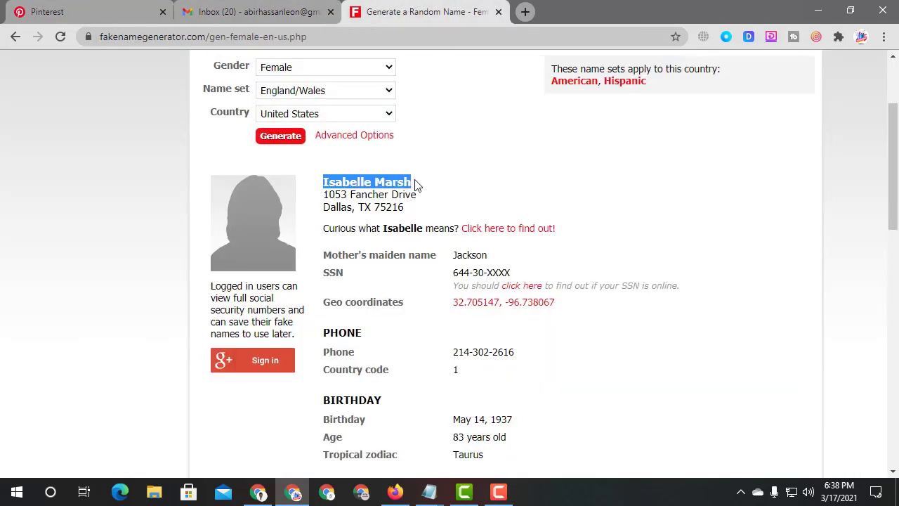
pyautogui.rightClick(385, 182)
pyautogui.click(422, 189)
pyautogui.click(211, 10)
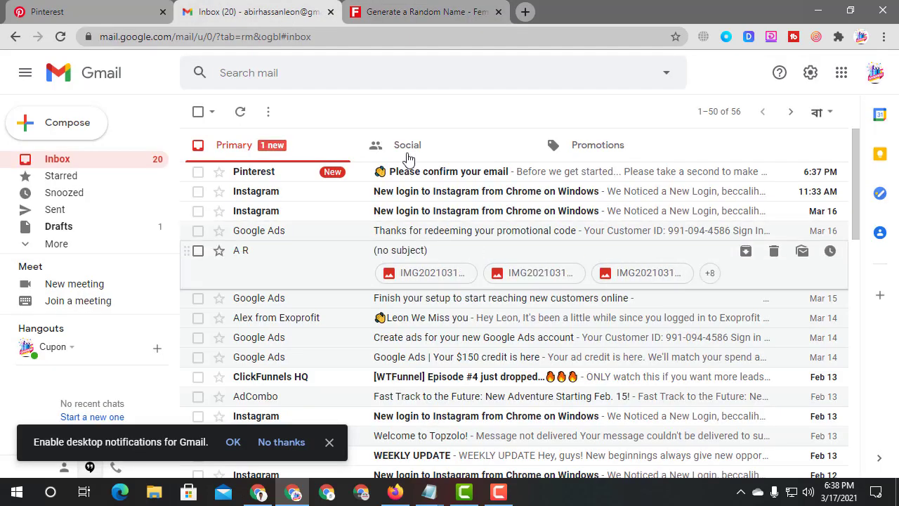
pyautogui.click(97, 9)
pyautogui.rightClick(574, 236)
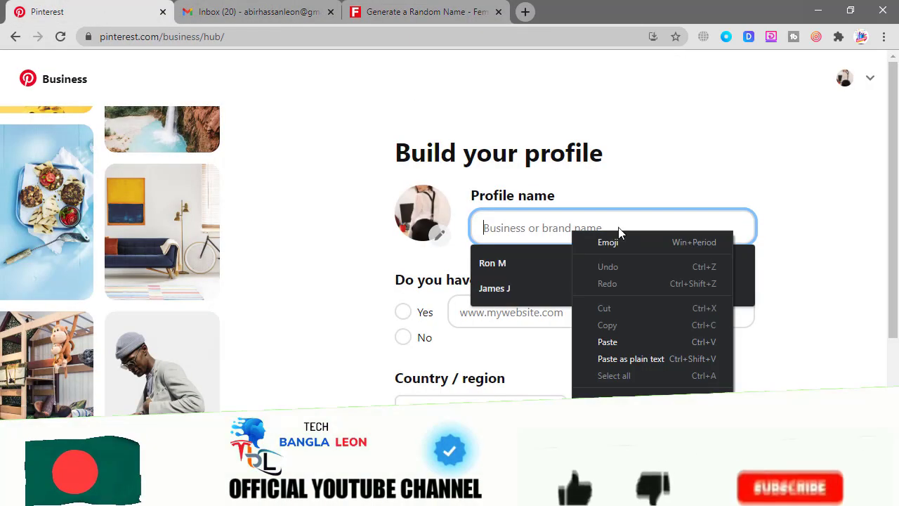
pyautogui.click(620, 355)
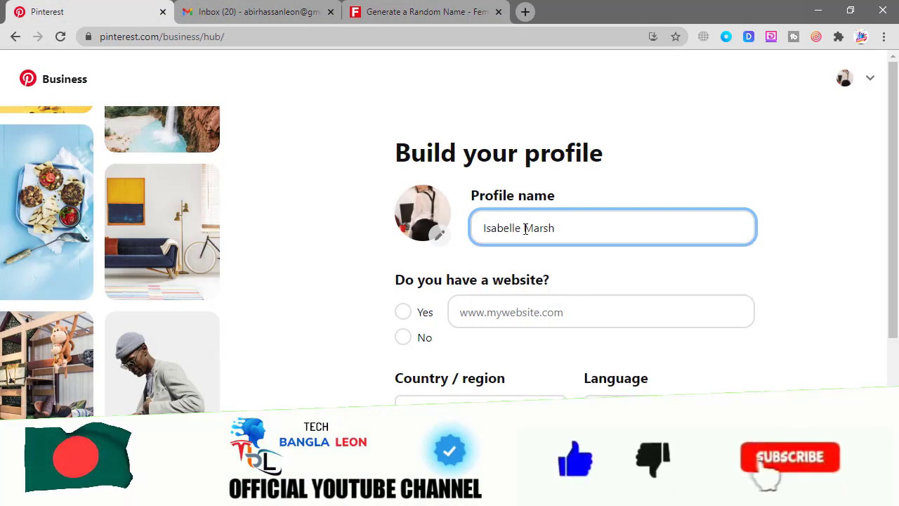
# - Reopen Gmail, open Pinterest's "Please confirm your email" message, confirm the account's email and return to the business profile form
pyautogui.click(330, 12)
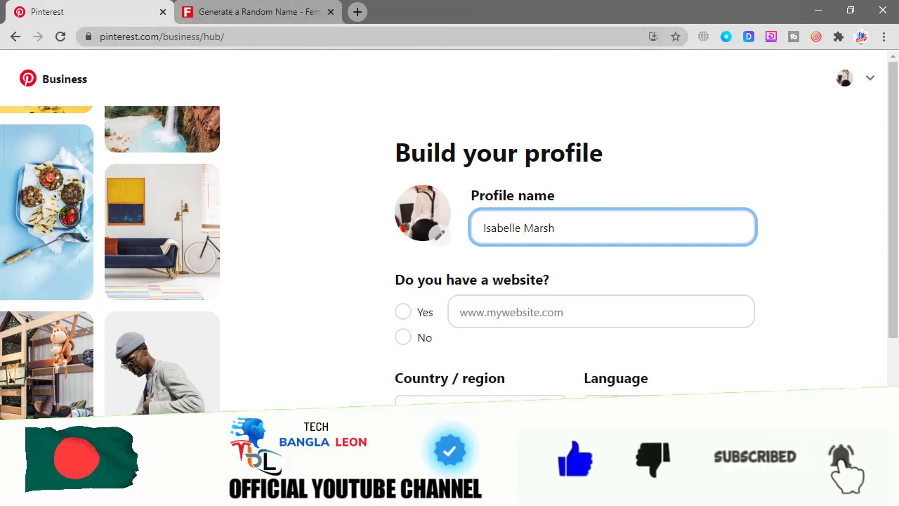
pyautogui.click(358, 11)
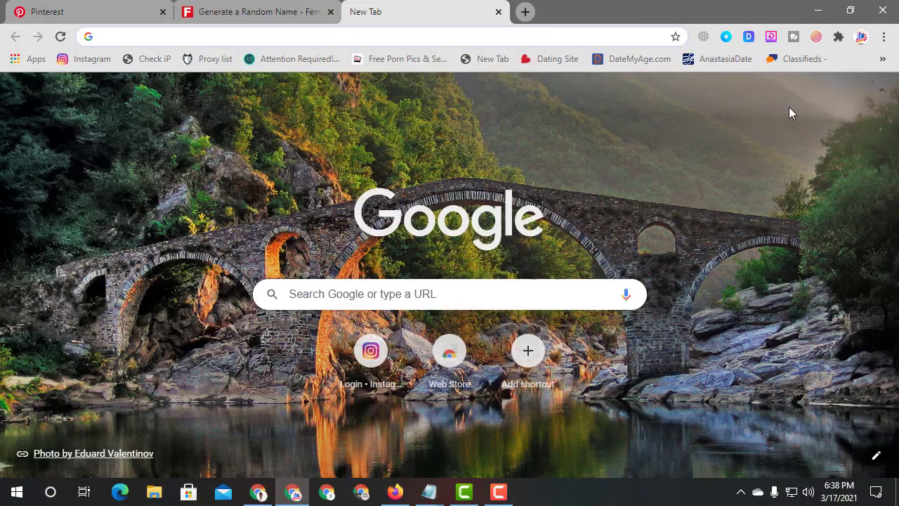
pyautogui.click(766, 97)
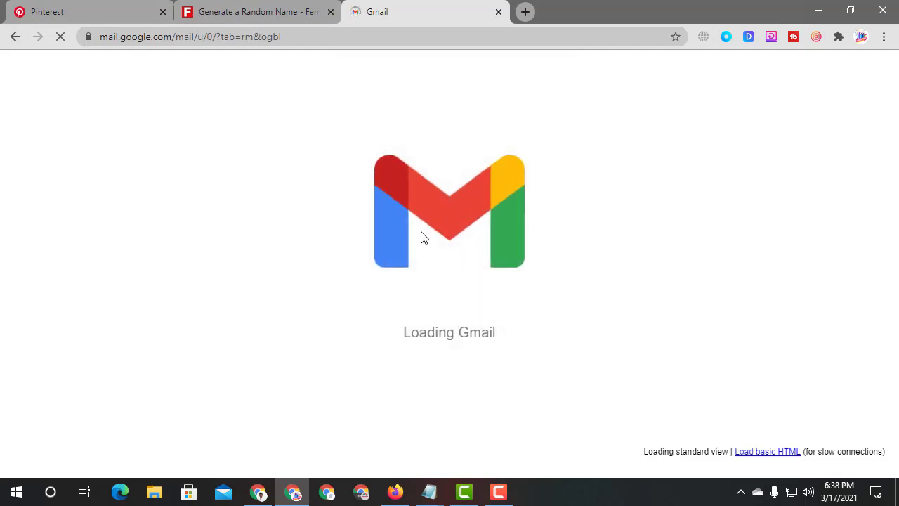
pyautogui.click(458, 183)
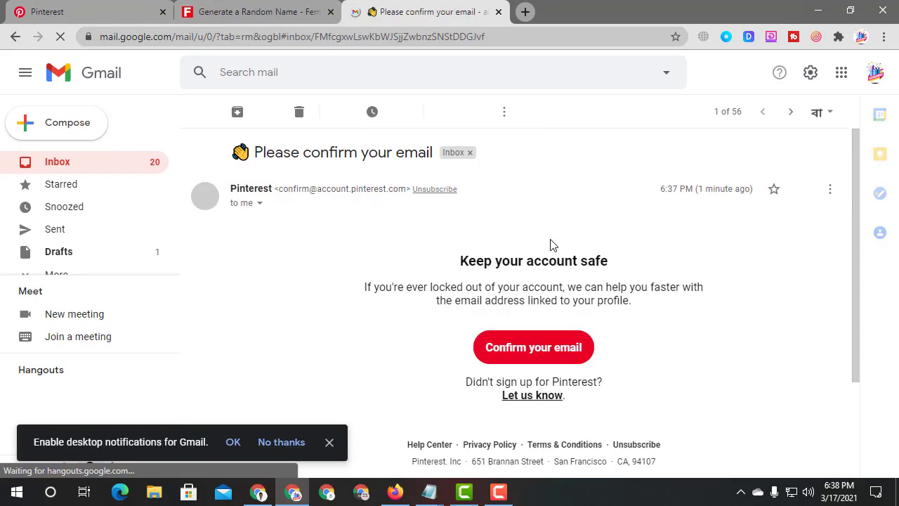
pyautogui.click(536, 348)
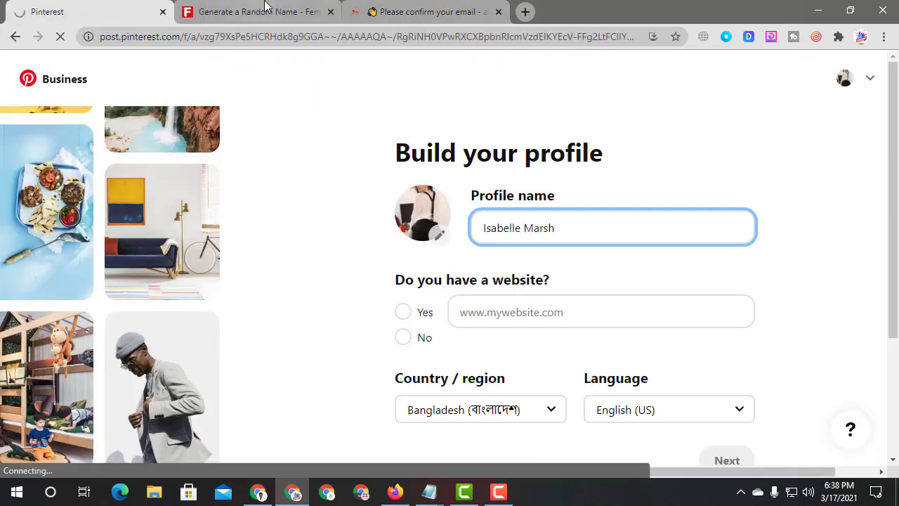
pyautogui.click(265, 9)
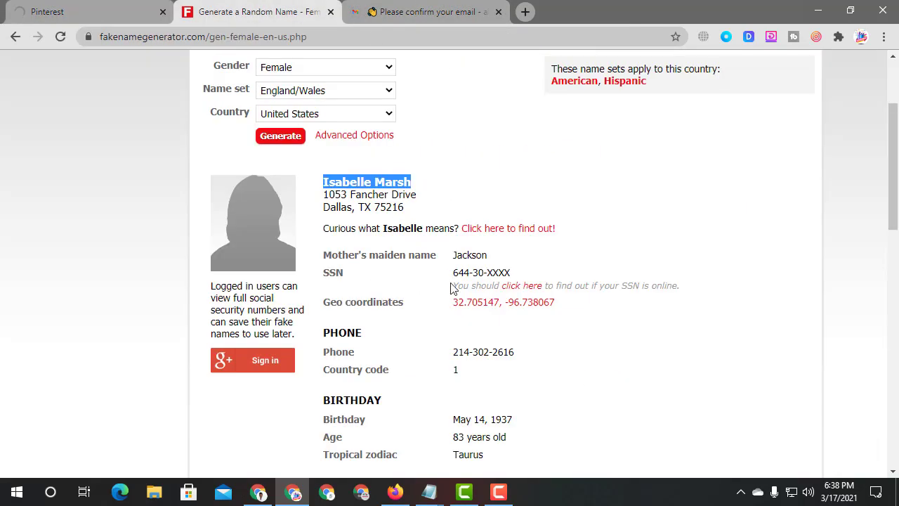
pyautogui.click(21, 8)
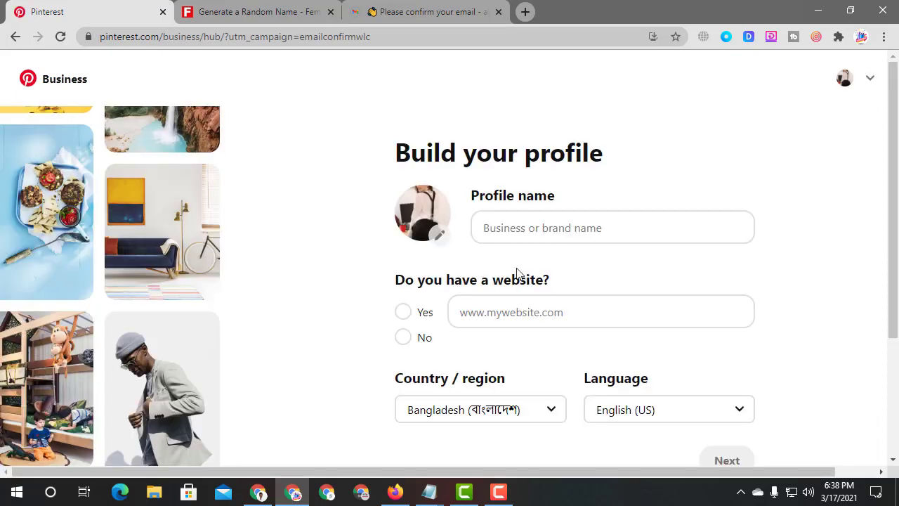
# - Fill in the business profile name with the full name from the name generator page
pyautogui.click(634, 228)
pyautogui.click(283, 8)
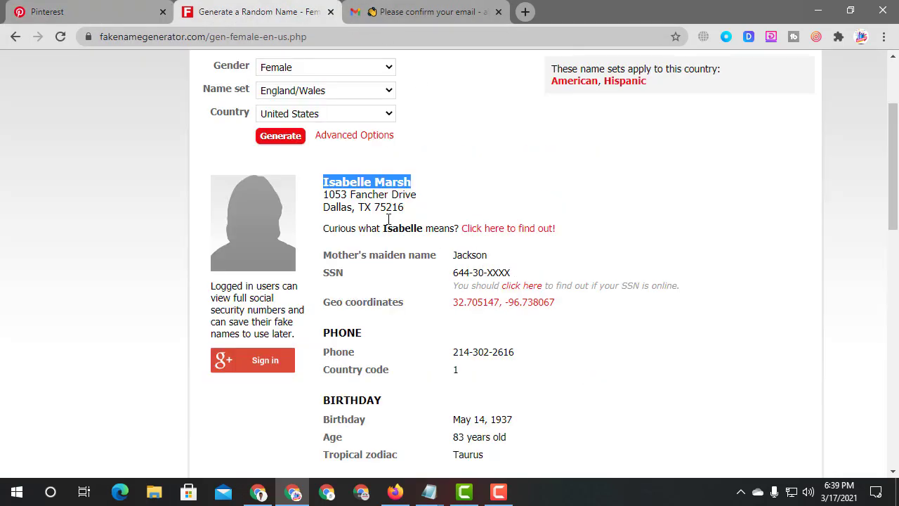
pyautogui.rightClick(383, 189)
pyautogui.tripleClick(350, 182)
pyautogui.click(105, 12)
pyautogui.click(610, 239)
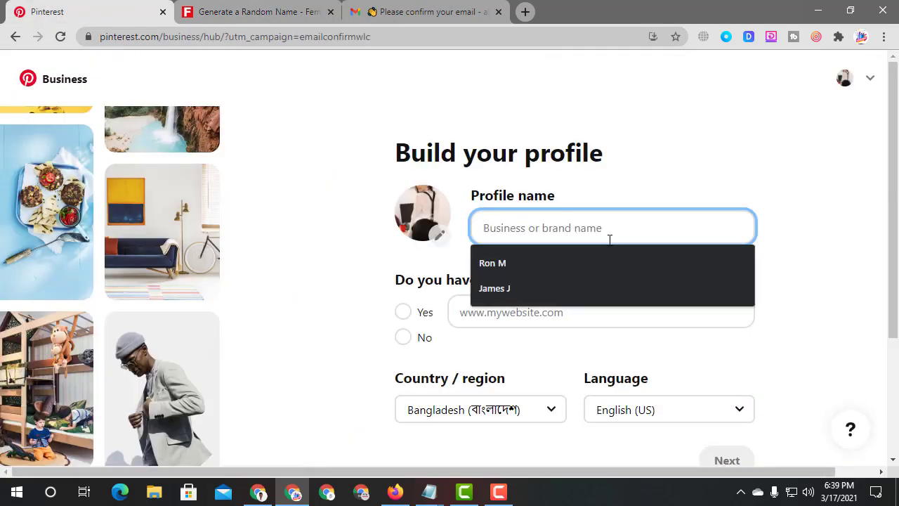
pyautogui.hotkey('ctrl', 'v')
# - Go to the profile form's website question and open an empty browser tab for finding a site address
pyautogui.scroll(-2, 610, 240)
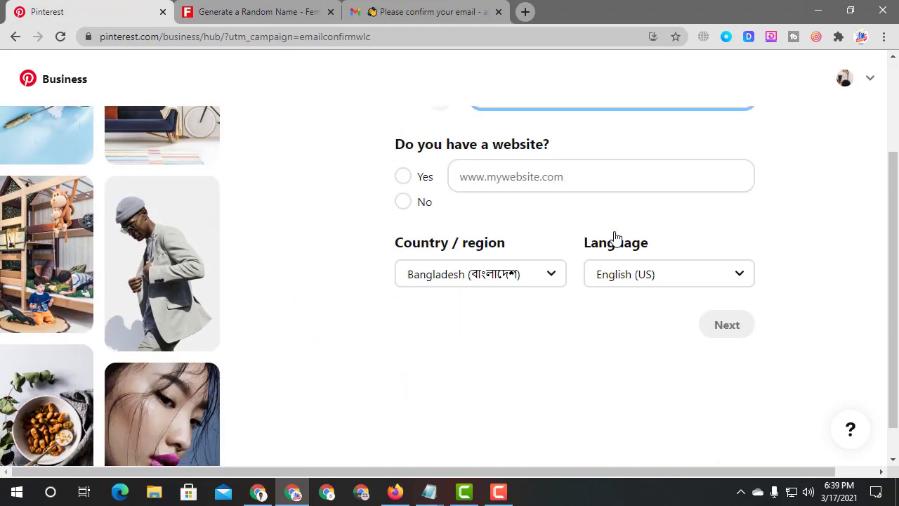
pyautogui.scroll(1, 465, 235)
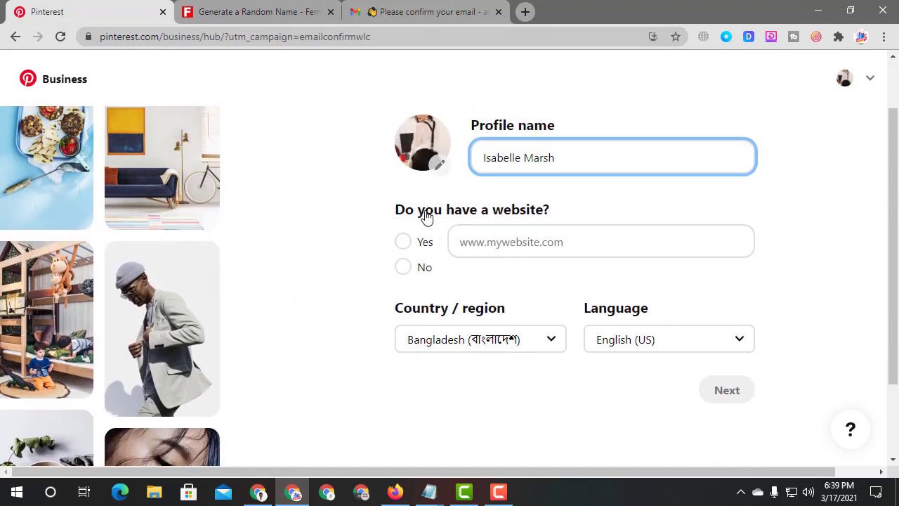
pyautogui.click(558, 241)
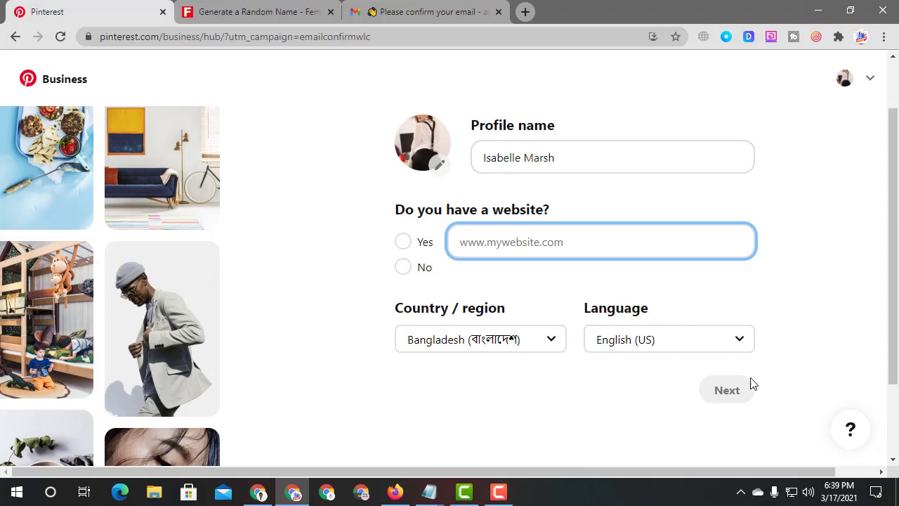
pyautogui.click(800, 336)
pyautogui.click(533, 252)
pyautogui.click(295, 12)
pyautogui.click(435, 12)
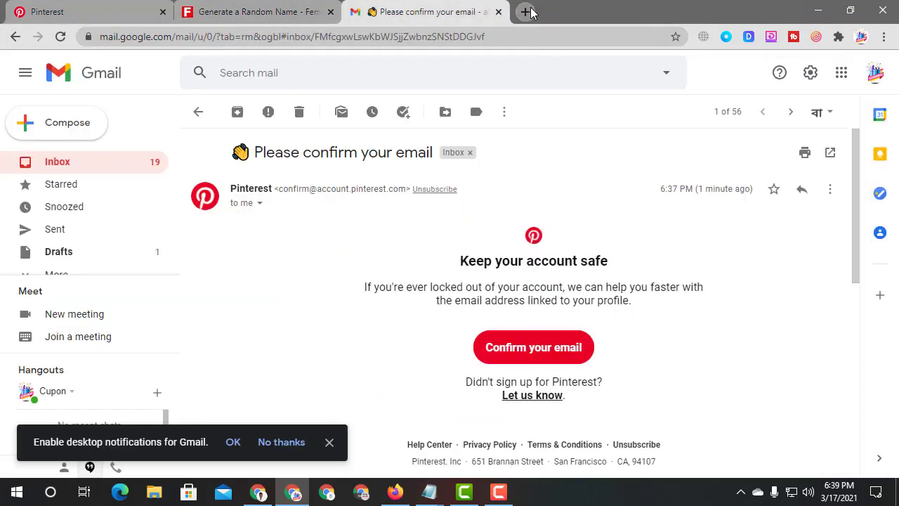
pyautogui.click(526, 12)
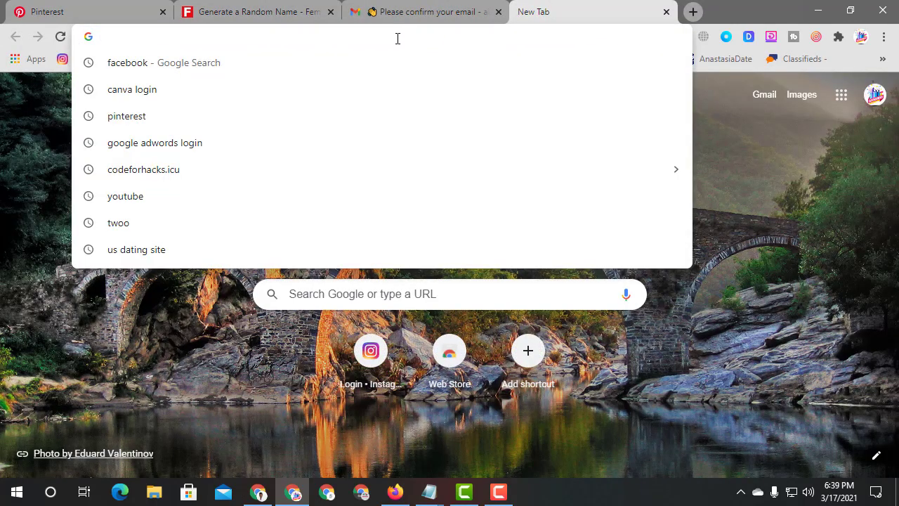
pyautogui.click(79, 10)
pyautogui.click(297, 10)
pyautogui.click(450, 6)
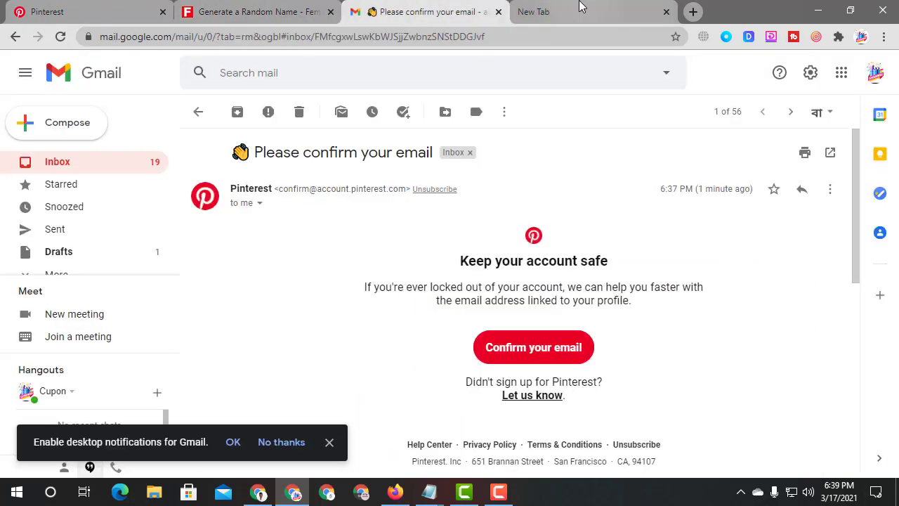
pyautogui.click(583, 6)
pyautogui.click(357, 35)
pyautogui.click(320, 5)
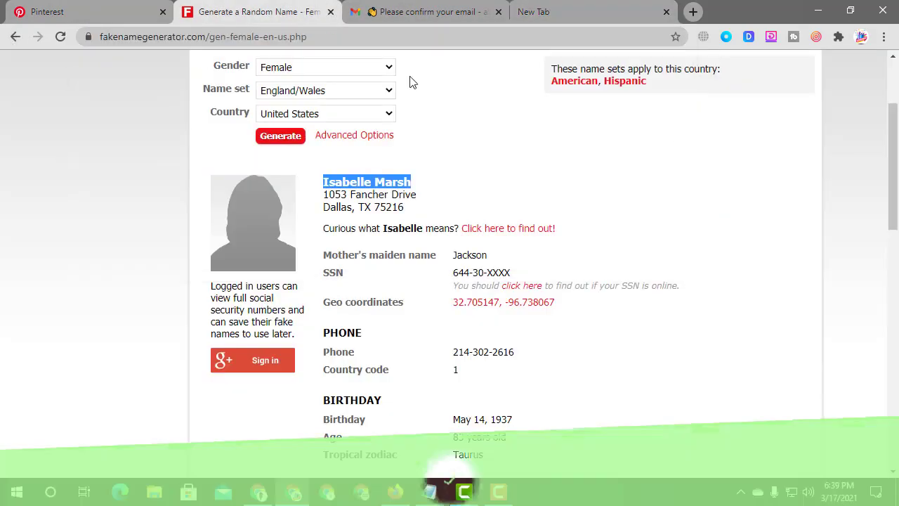
pyautogui.click(534, 12)
# - Search for codeforhacks.icu, open the Codeforhacks.icu website and copy its address
pyautogui.click(429, 35)
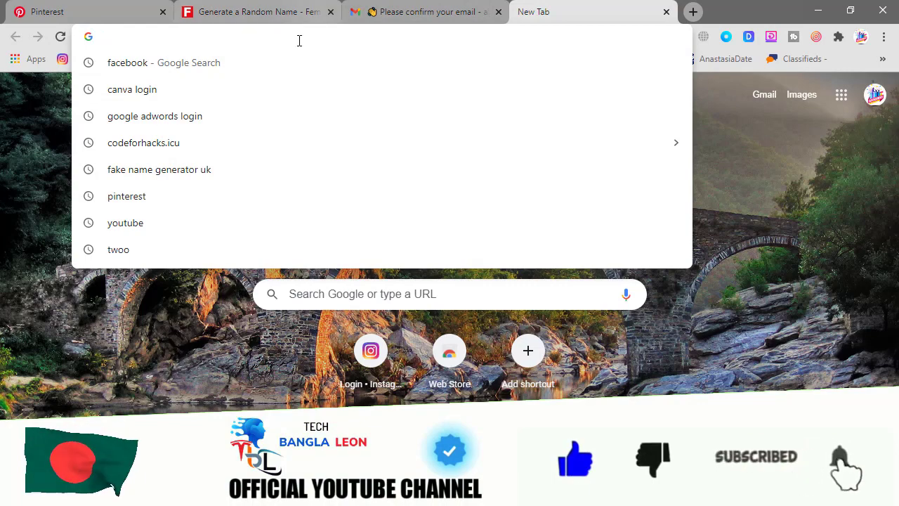
pyautogui.click(211, 146)
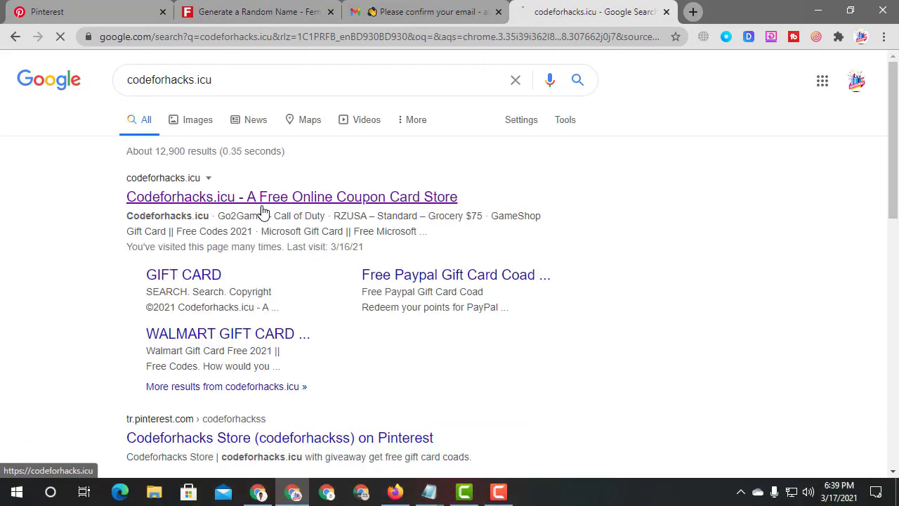
pyautogui.click(205, 198)
pyautogui.rightClick(234, 34)
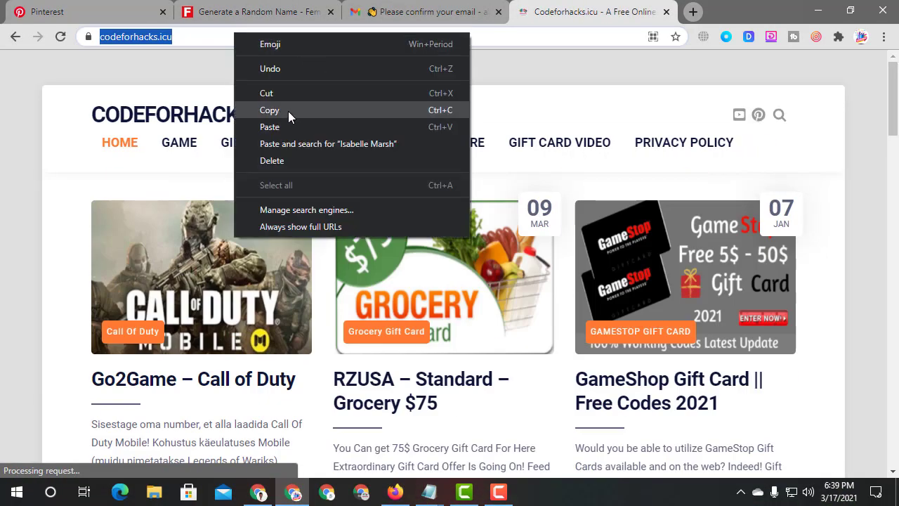
pyautogui.click(287, 110)
pyautogui.click(281, 11)
pyautogui.click(430, 11)
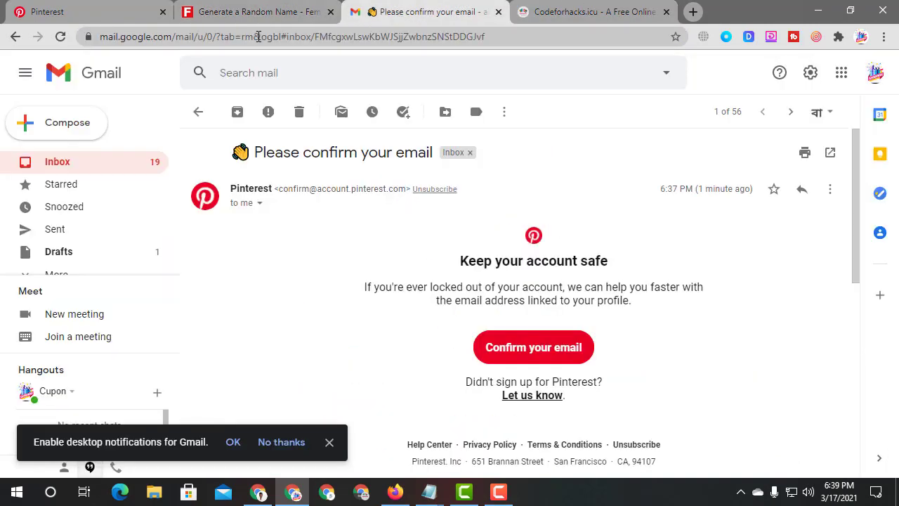
pyautogui.hotkey('ctrl', '1')
pyautogui.rightClick(526, 244)
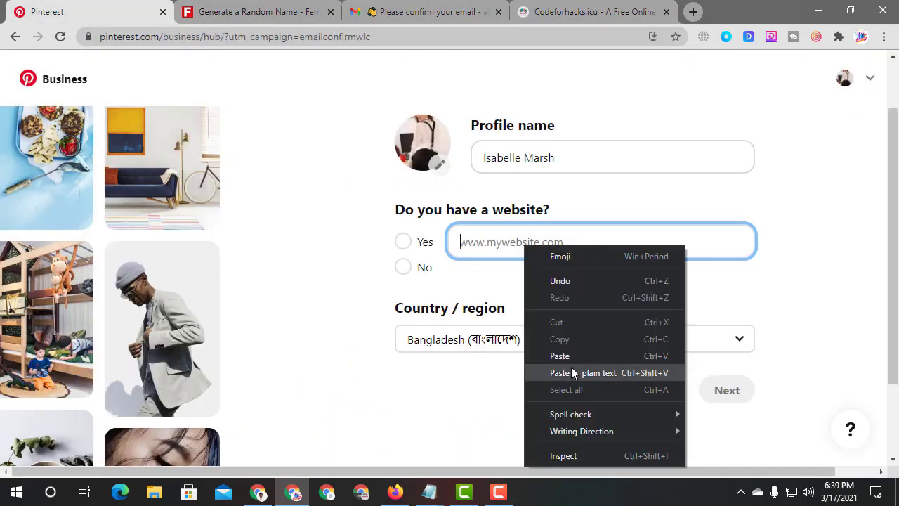
pyautogui.click(572, 356)
# - Keep Bangladesh as the country and English (US) as the language, and continue to the business goals questions
pyautogui.scroll(-1, 392, 292)
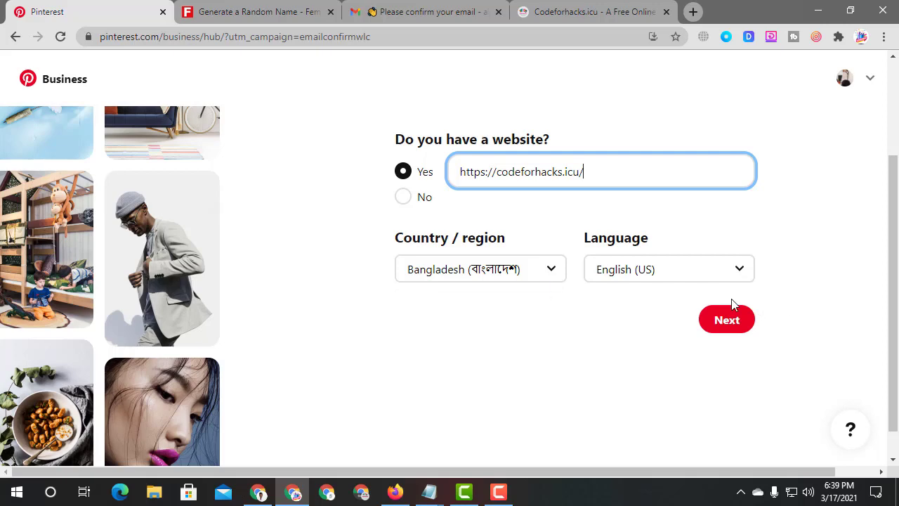
pyautogui.click(538, 273)
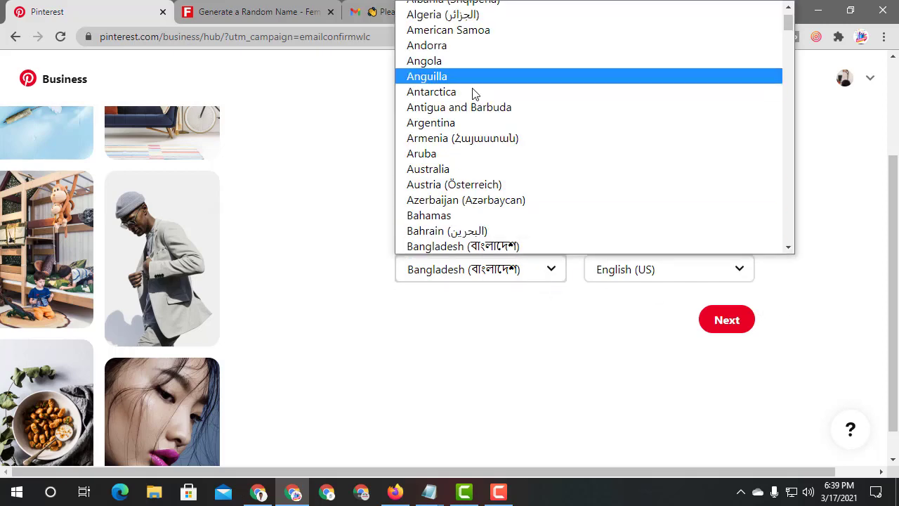
pyautogui.scroll(1, 472, 112)
pyautogui.click(569, 352)
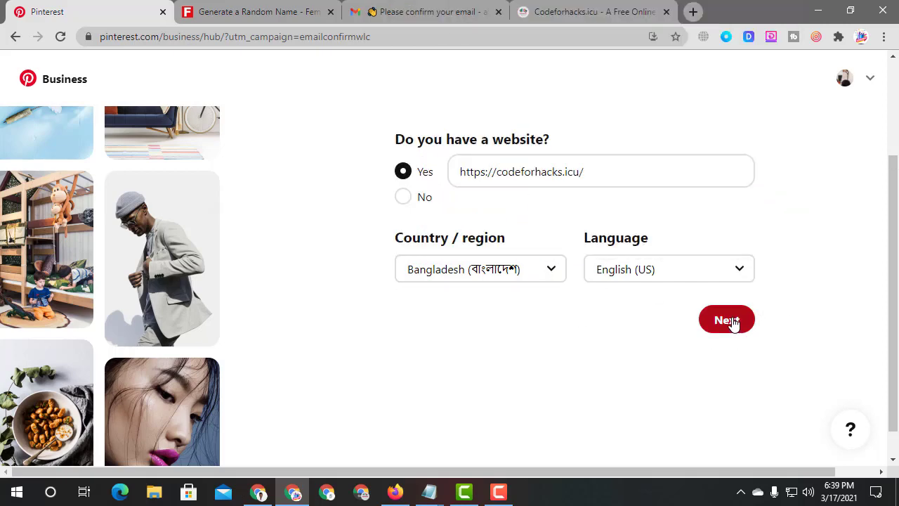
pyautogui.click(733, 321)
pyautogui.scroll(2, 414, 188)
pyautogui.scroll(-2, 490, 218)
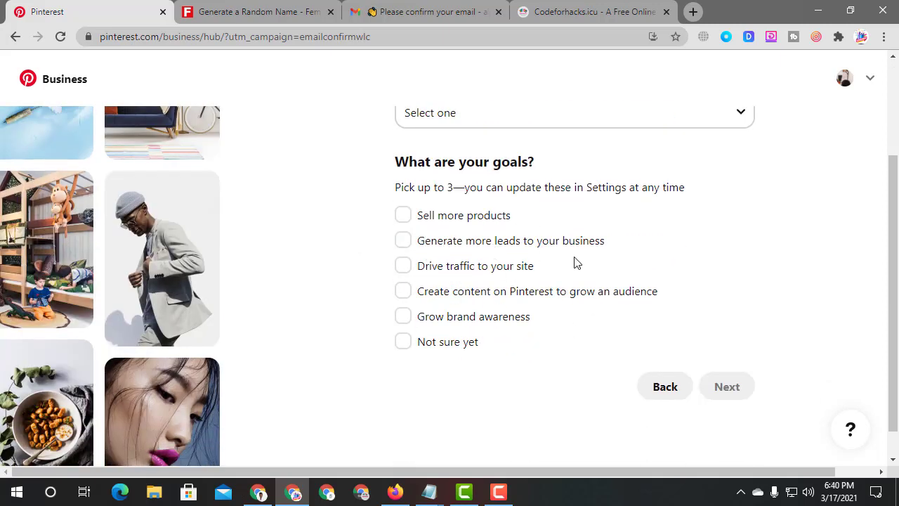
# - Choose driving traffic to the site as the business goal, set the brand focus to Fashion, and continue
pyautogui.click(480, 274)
pyautogui.scroll(2, 731, 321)
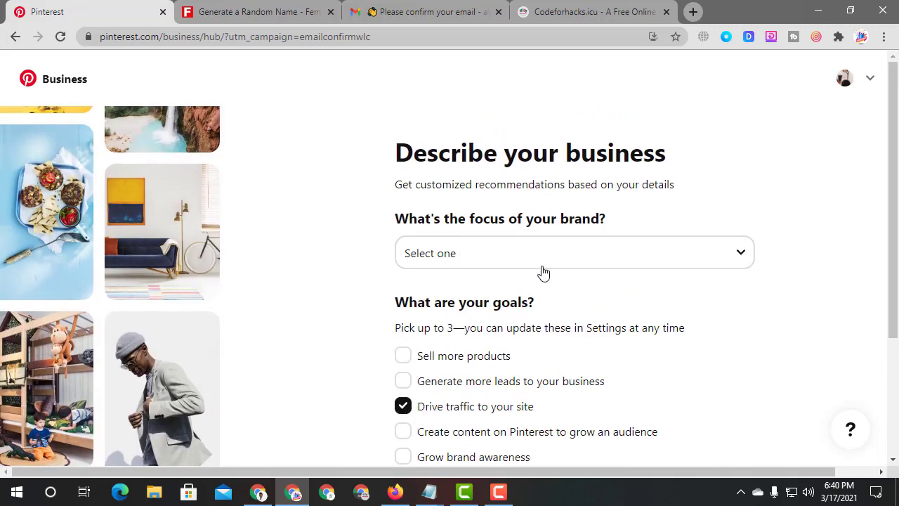
pyautogui.click(541, 262)
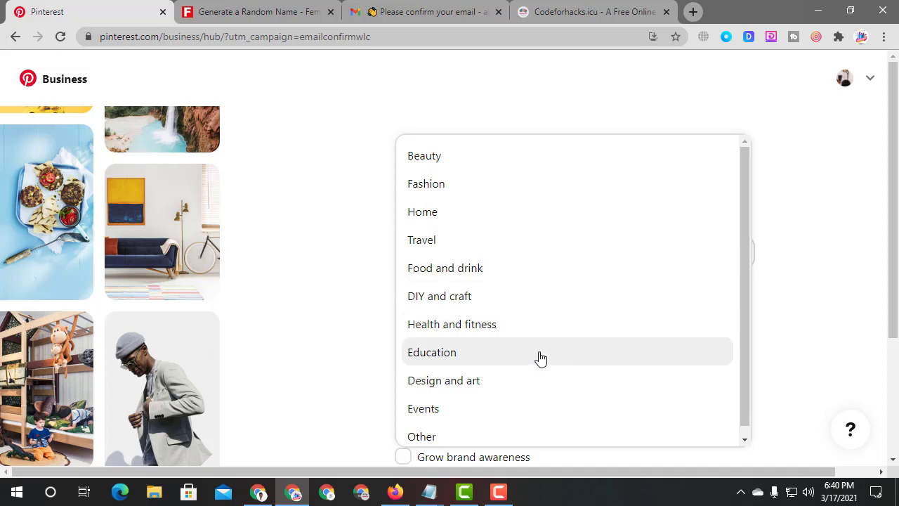
pyautogui.scroll(-1, 520, 367)
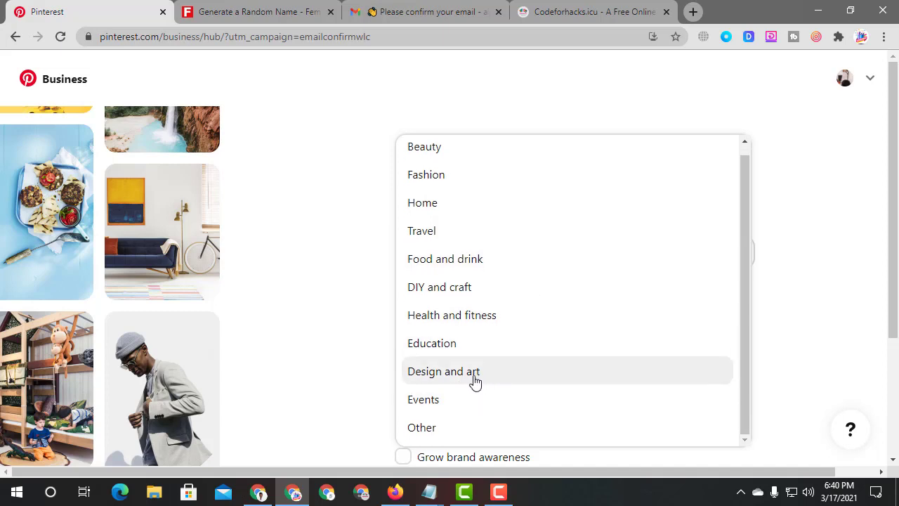
pyautogui.scroll(1, 468, 298)
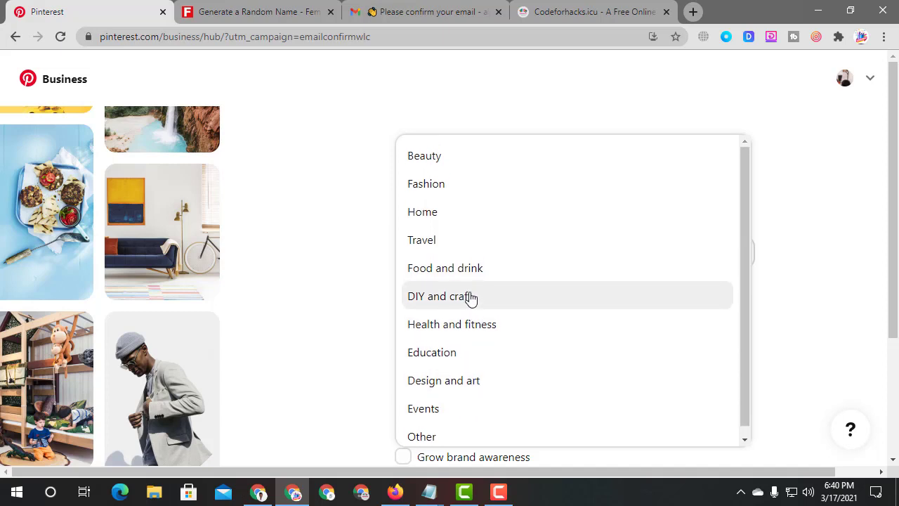
pyautogui.click(480, 178)
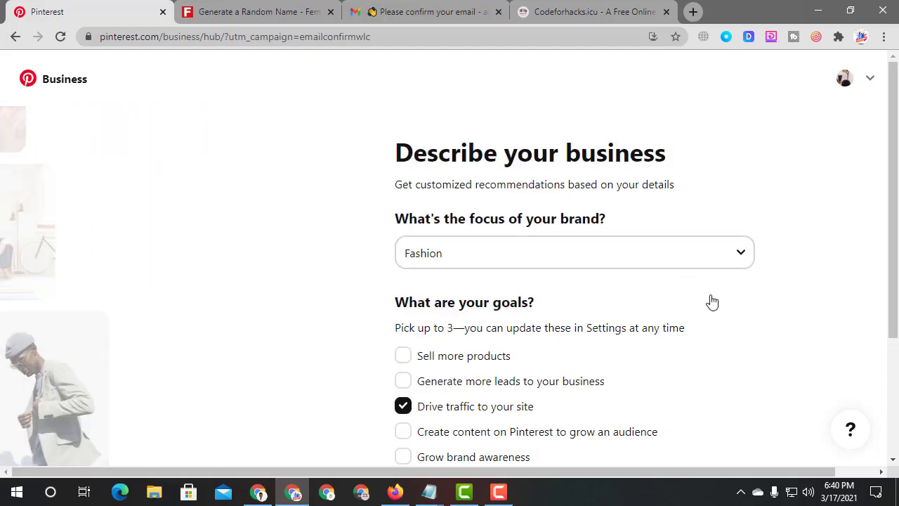
pyautogui.scroll(-2, 711, 301)
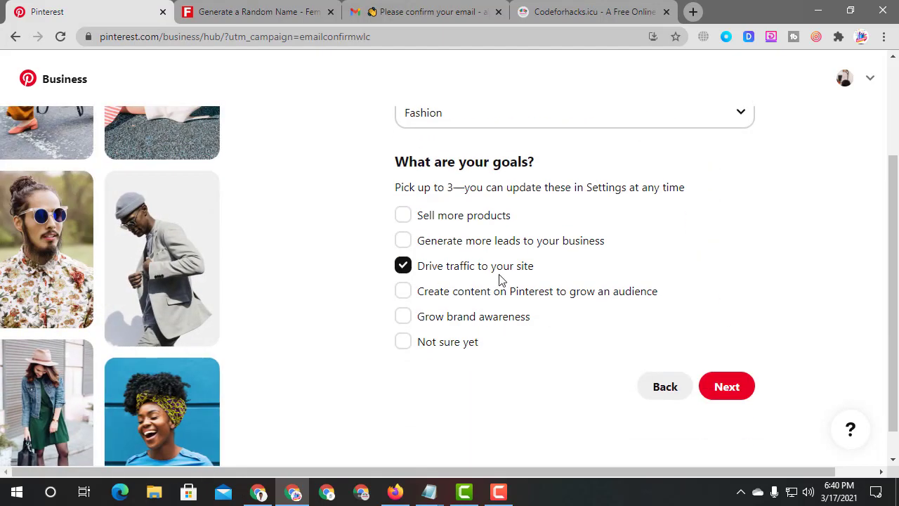
pyautogui.click(726, 387)
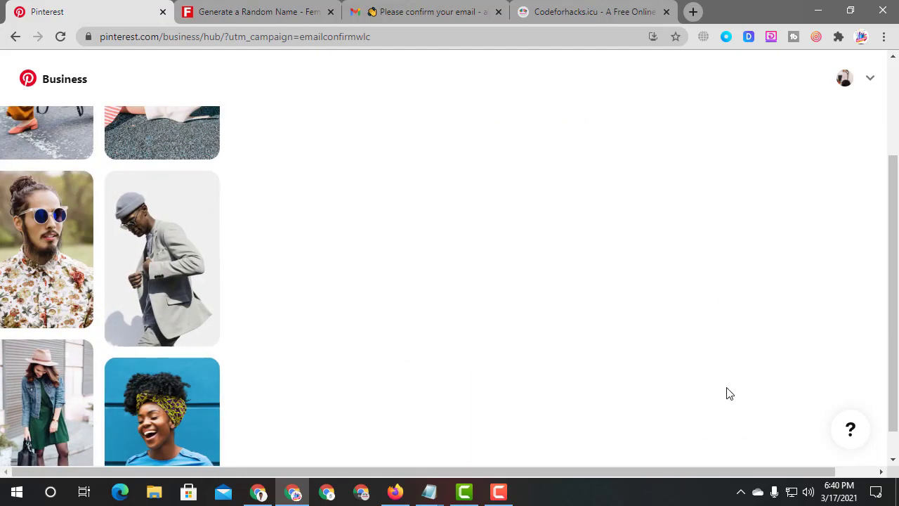
# - Describe the business as Publisher or Media and answer that there is interest in advertising on Pinterest
pyautogui.scroll(2, 512, 246)
pyautogui.scroll(-1, 513, 246)
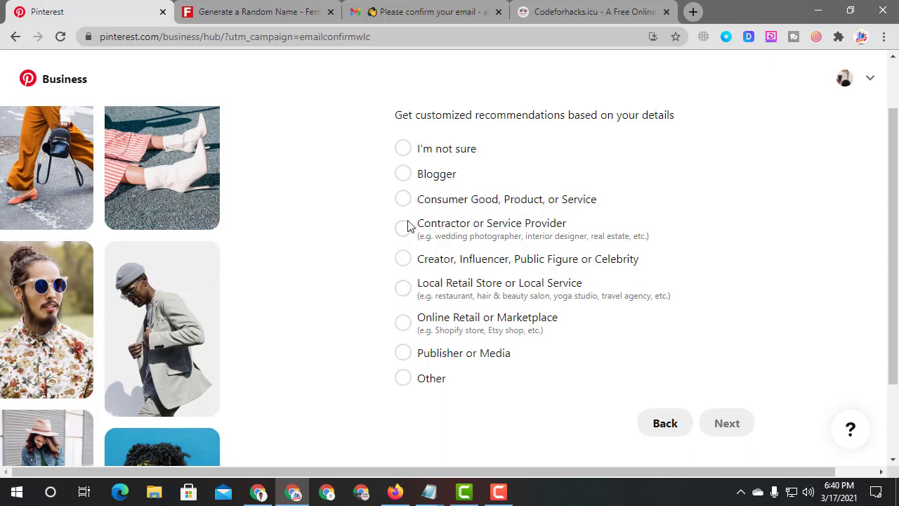
pyautogui.click(403, 360)
pyautogui.click(727, 426)
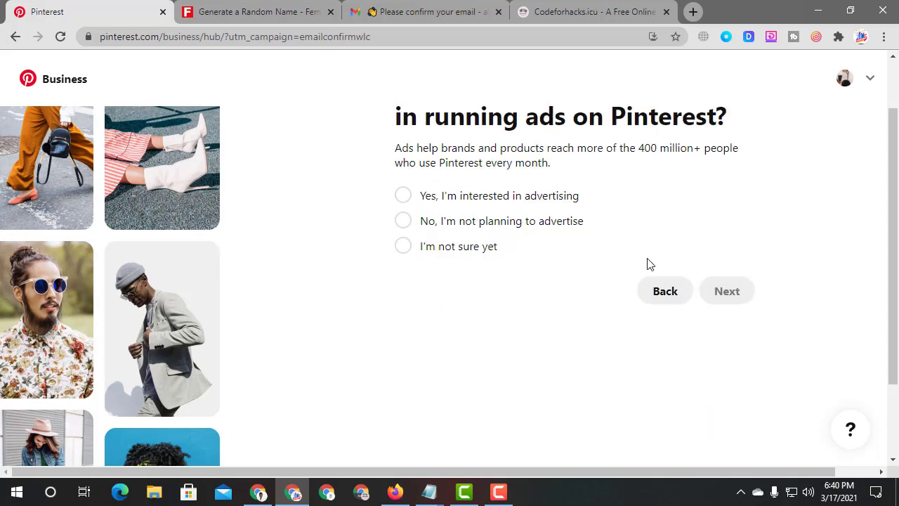
pyautogui.click(448, 202)
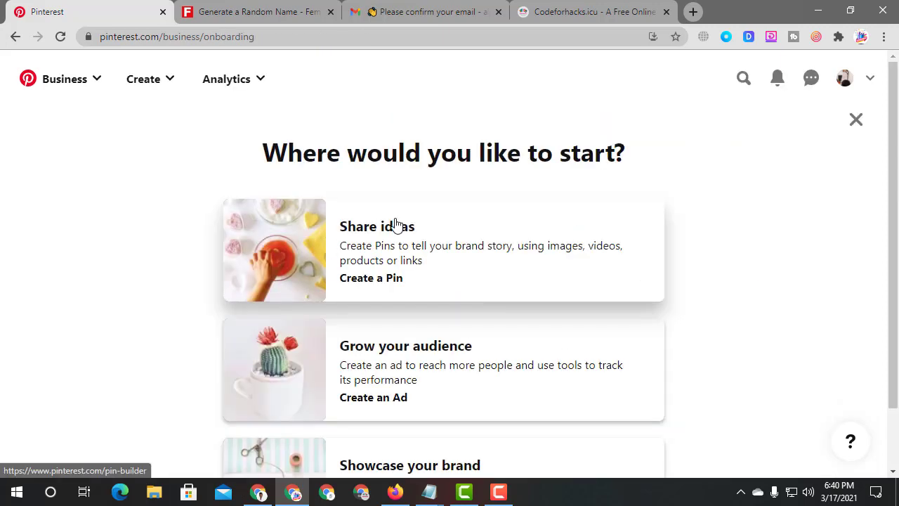
# - Review the starting options for the business account and open Create an Ad under Grow your audience
pyautogui.scroll(-1, 713, 255)
pyautogui.scroll(1, 708, 261)
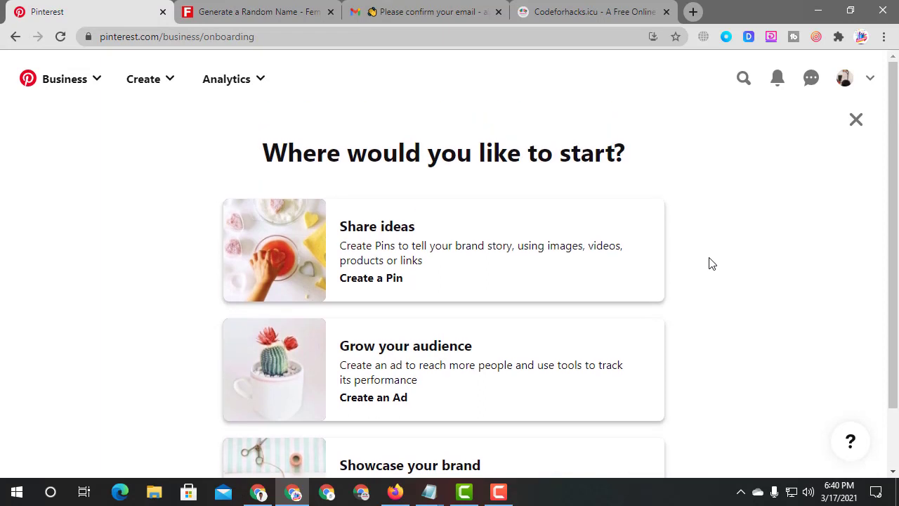
pyautogui.scroll(-1, 674, 281)
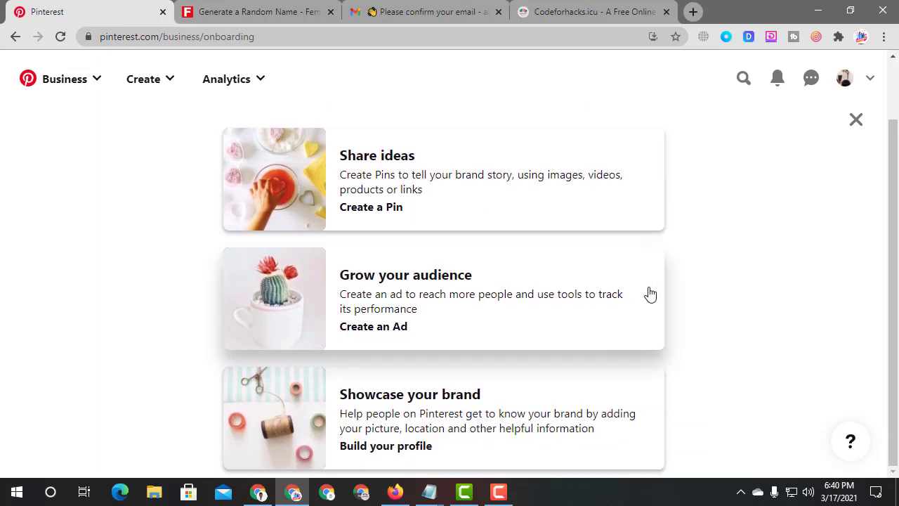
pyautogui.click(477, 295)
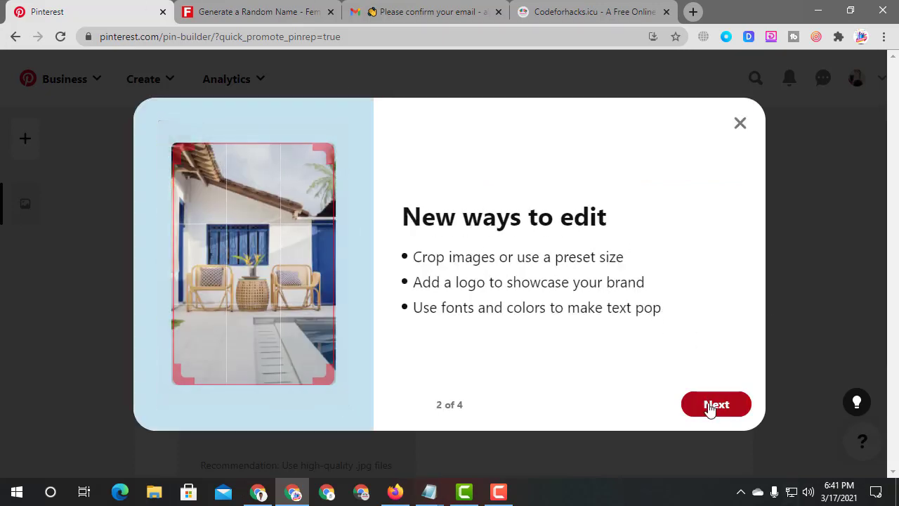
# - Go through the remaining Pin builder introduction pages and complete its four-part tour of title, destination link, edits and batch create
pyautogui.click(713, 408)
pyautogui.click(723, 405)
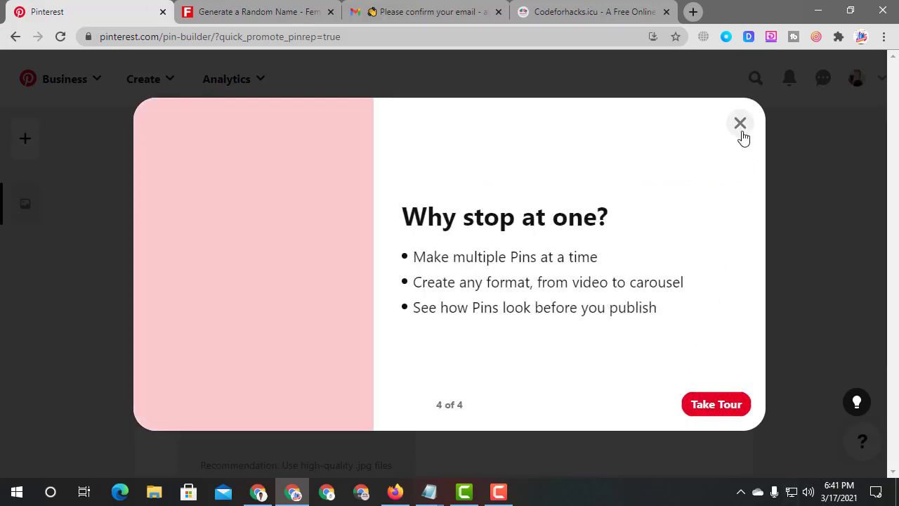
pyautogui.click(725, 406)
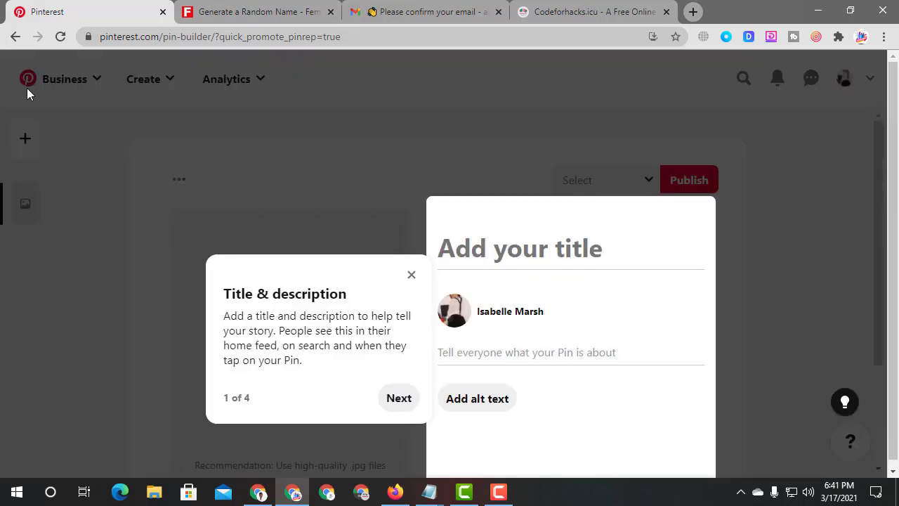
pyautogui.click(390, 402)
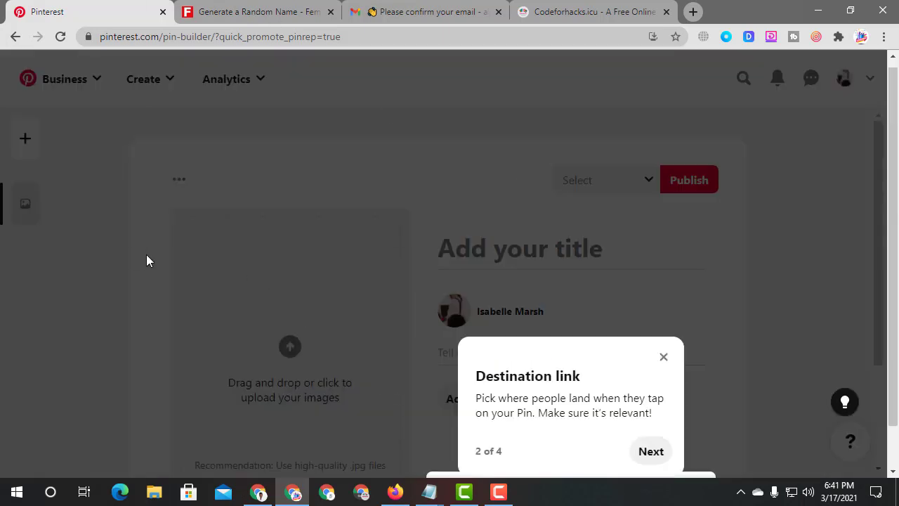
pyautogui.click(655, 454)
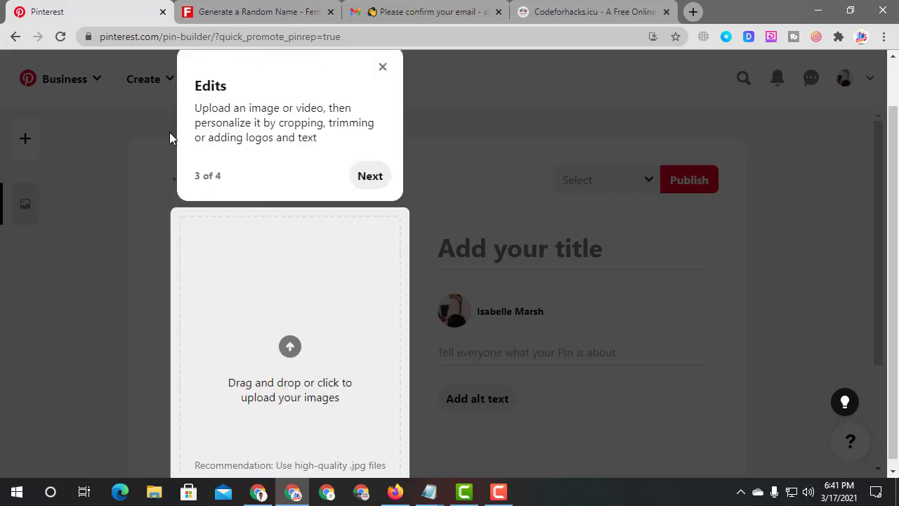
pyautogui.click(383, 179)
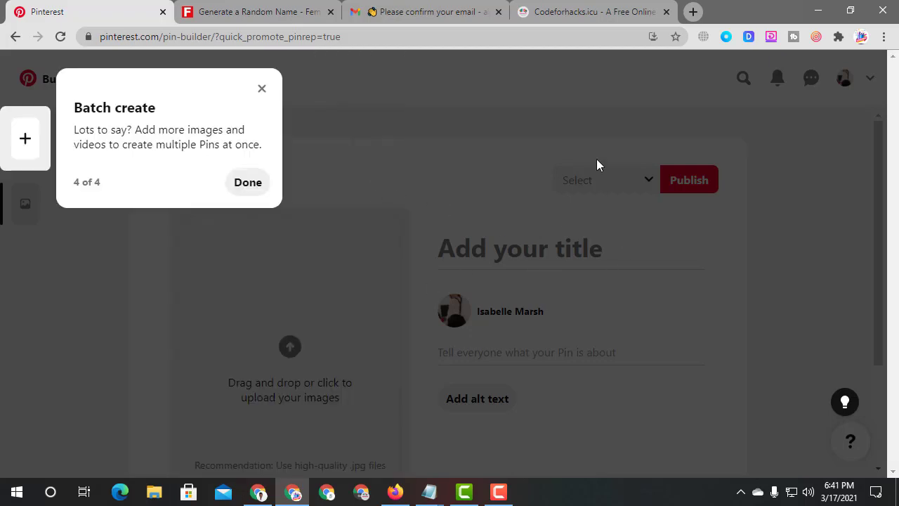
pyautogui.click(239, 186)
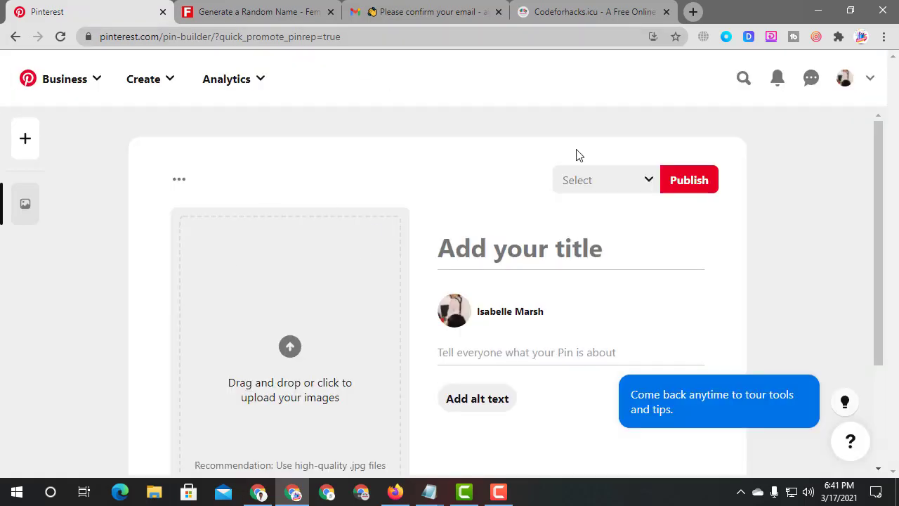
# - Open the account's profile page and upload the GameStop gift card banner image as its cover
pyautogui.click(845, 78)
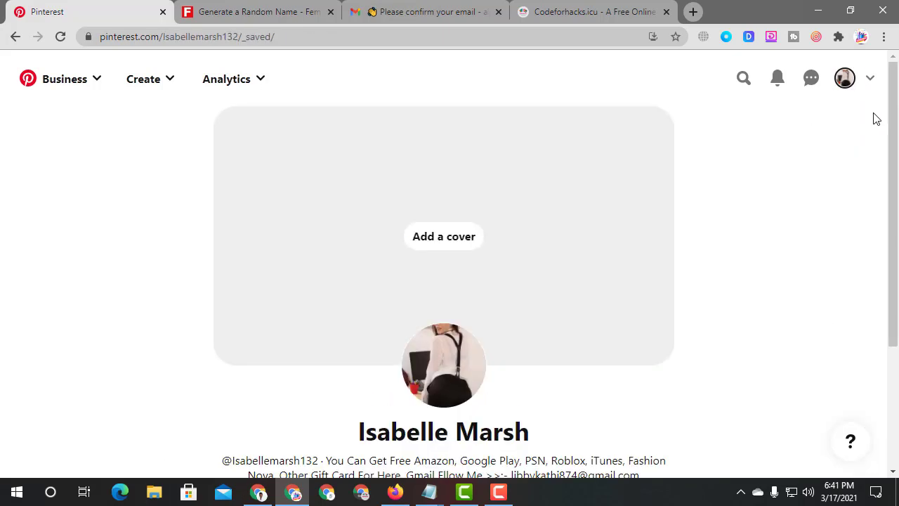
pyautogui.scroll(-3, 741, 288)
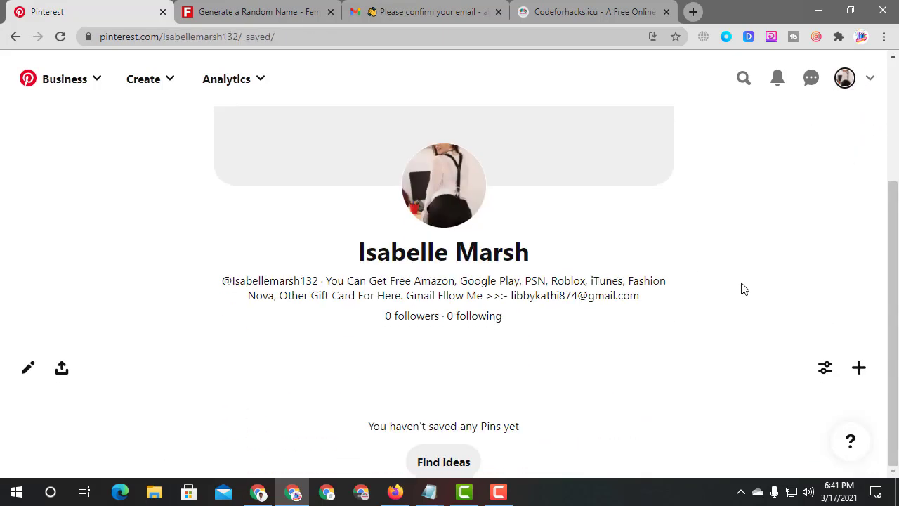
pyautogui.scroll(1, 699, 289)
pyautogui.scroll(1, 700, 289)
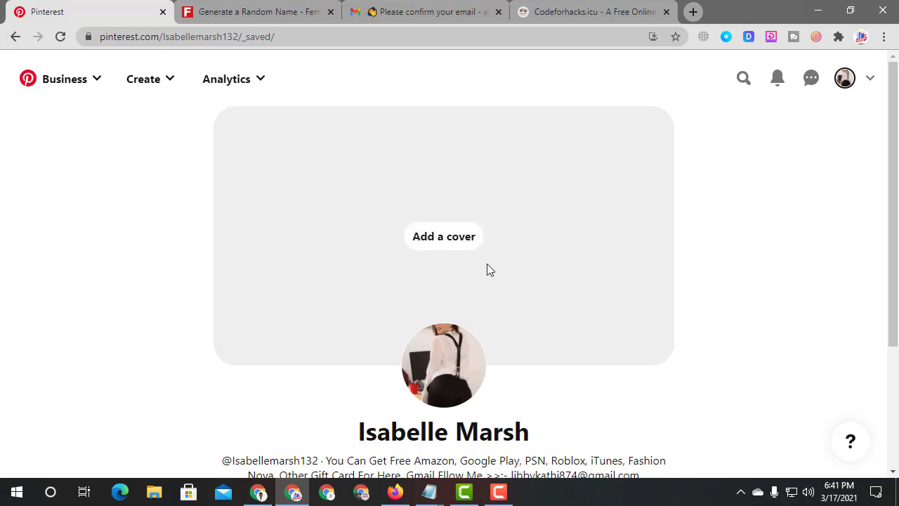
pyautogui.click(450, 246)
pyautogui.click(452, 336)
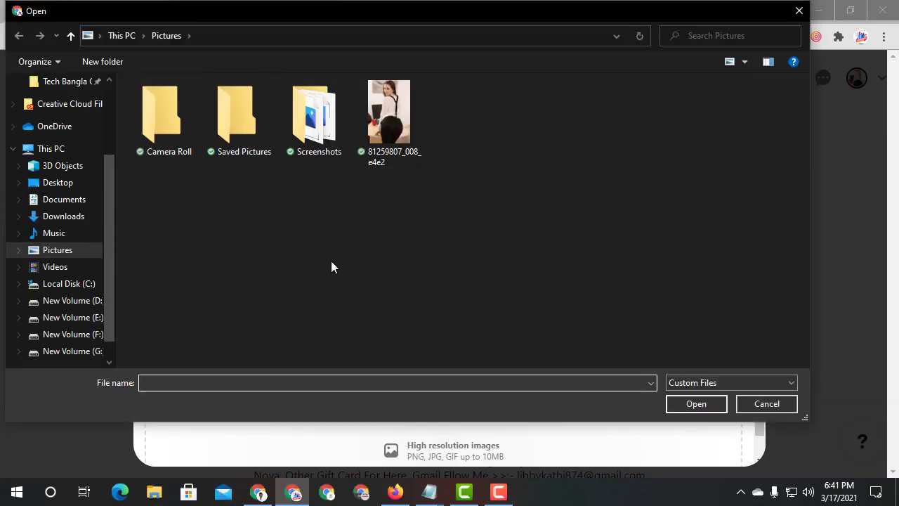
pyautogui.click(500, 494)
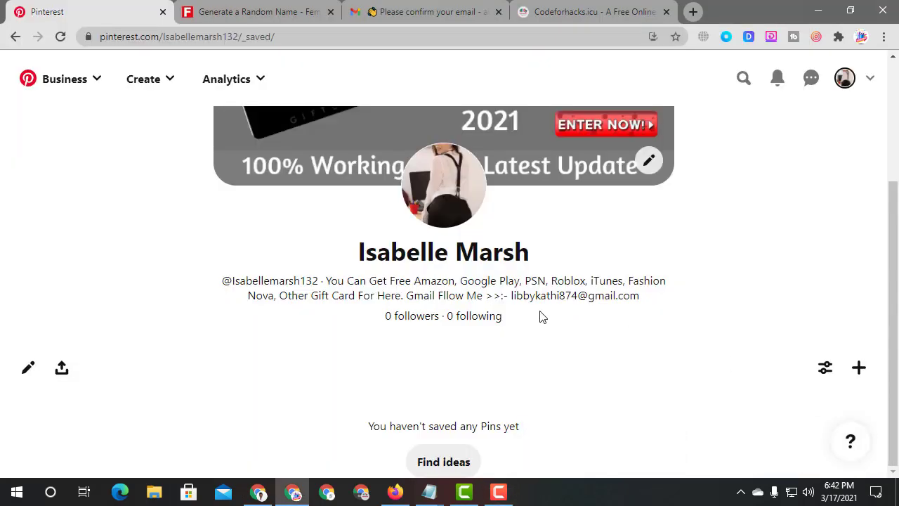
pyautogui.scroll(3, 661, 334)
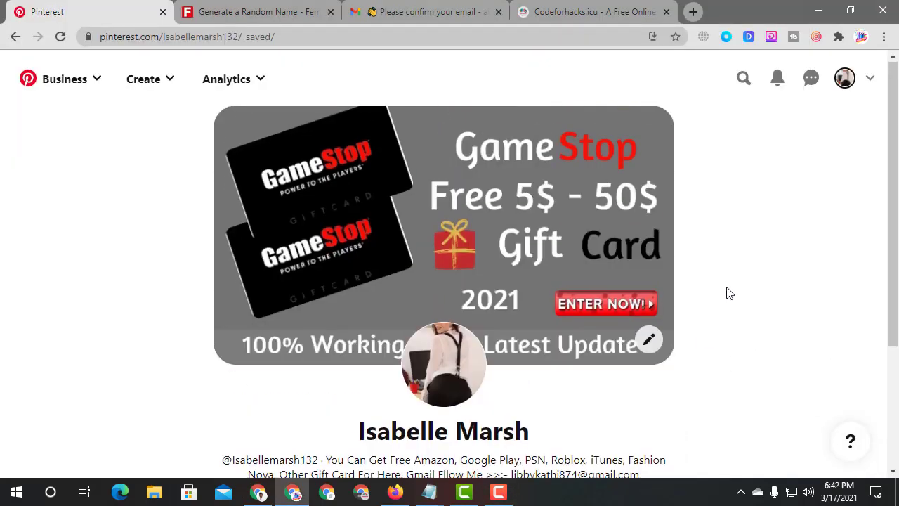
pyautogui.scroll(-3, 727, 293)
pyautogui.scroll(3, 738, 317)
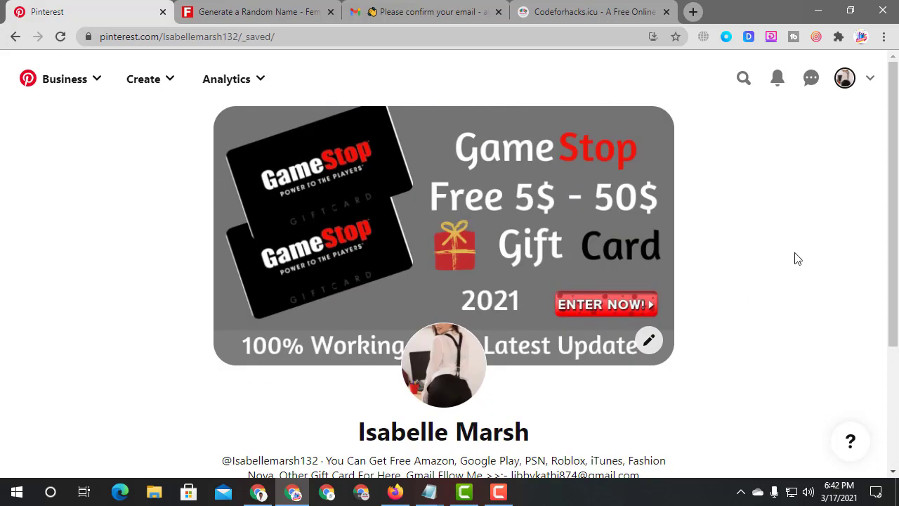